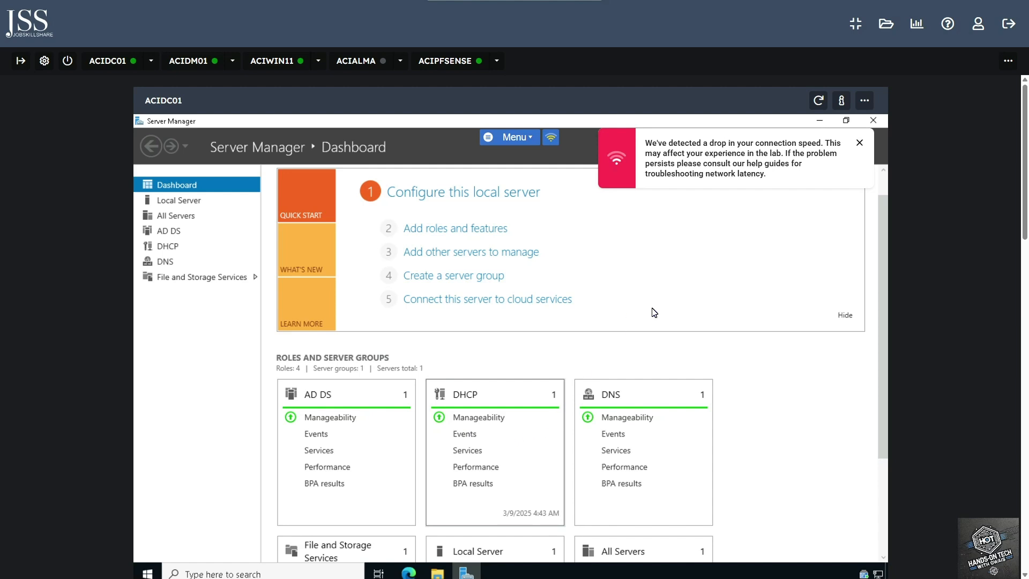
Open the DHCP management console on ACIDC01, maximize it and widen the console tree
{"action": "left_click", "coordinate": [859, 142]}
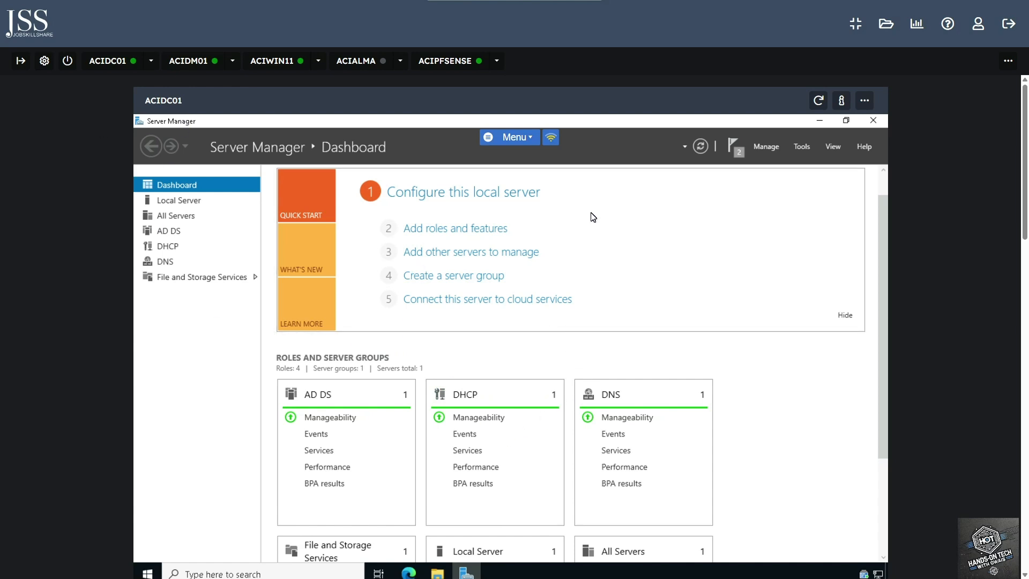
{"action": "left_click", "coordinate": [802, 146]}
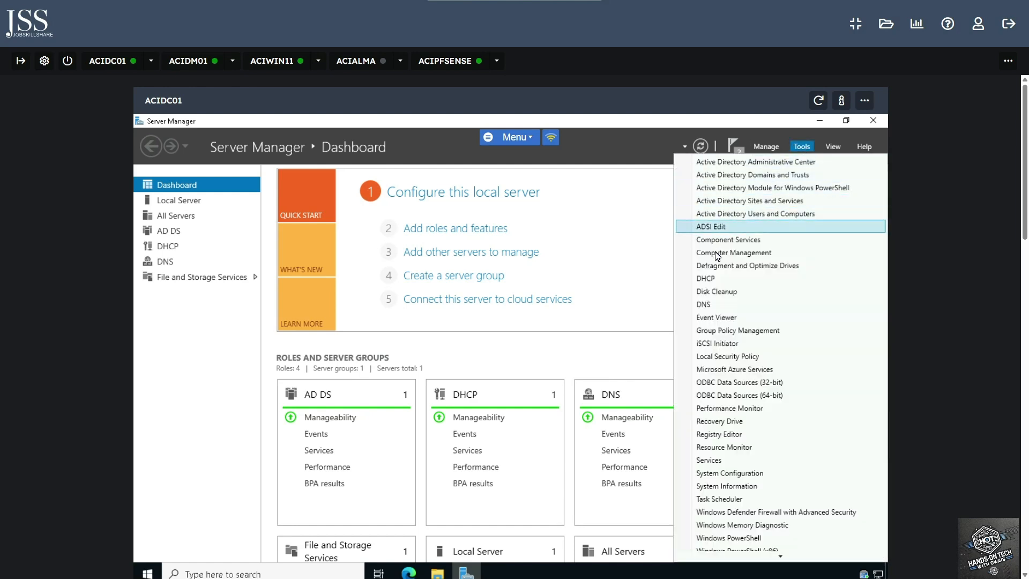
{"action": "left_click", "coordinate": [705, 278]}
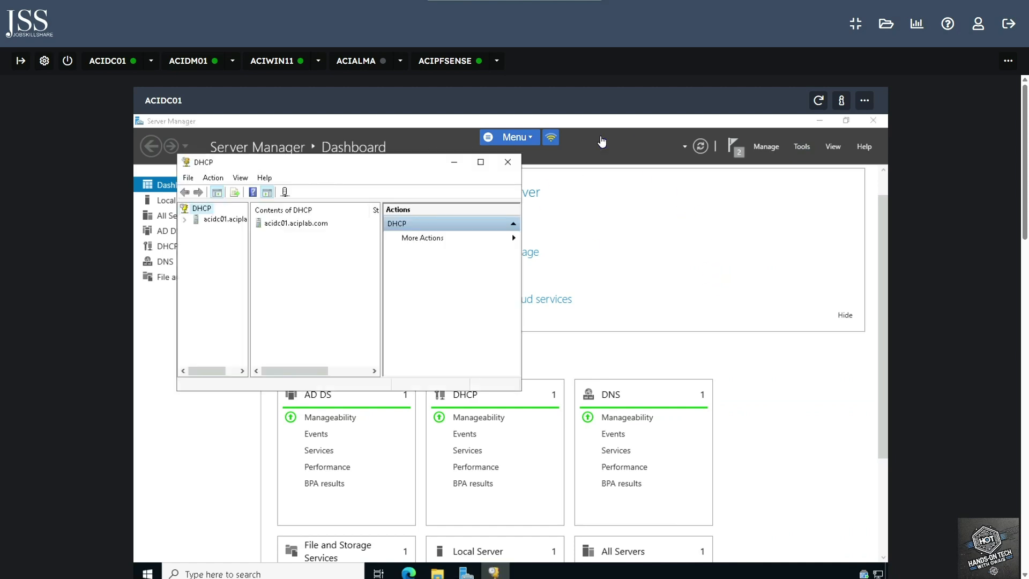
{"action": "left_click", "coordinate": [480, 162]}
{"action": "left_click_drag", "start_coordinate": [207, 202], "coordinate": [323, 197]}
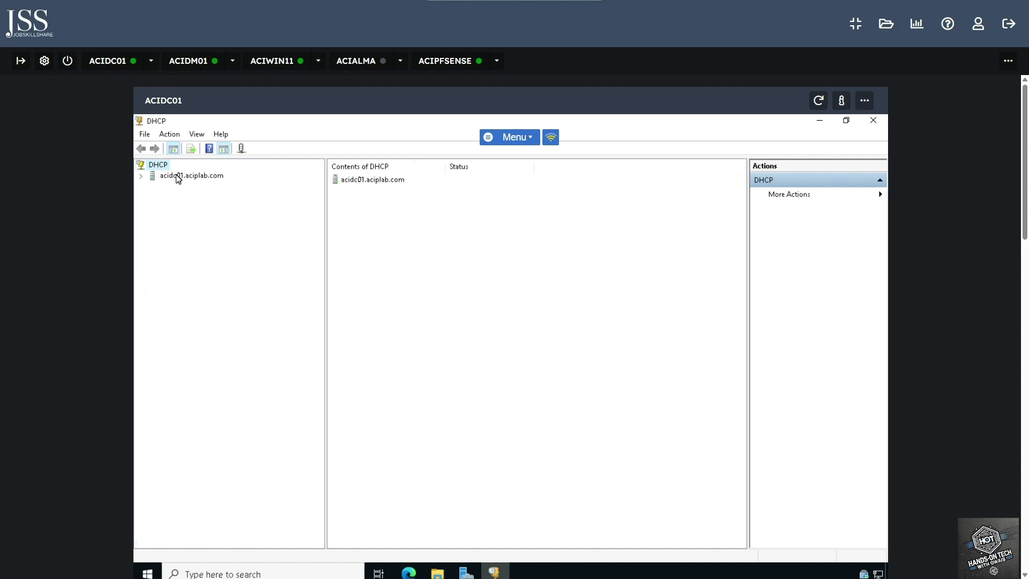
Expand acidc01.aciplab.com down to the IPv4 scope IT Dept and examine the address range in its address pool
{"action": "left_click", "coordinate": [172, 176]}
{"action": "left_click", "coordinate": [141, 177]}
{"action": "left_click", "coordinate": [177, 187]}
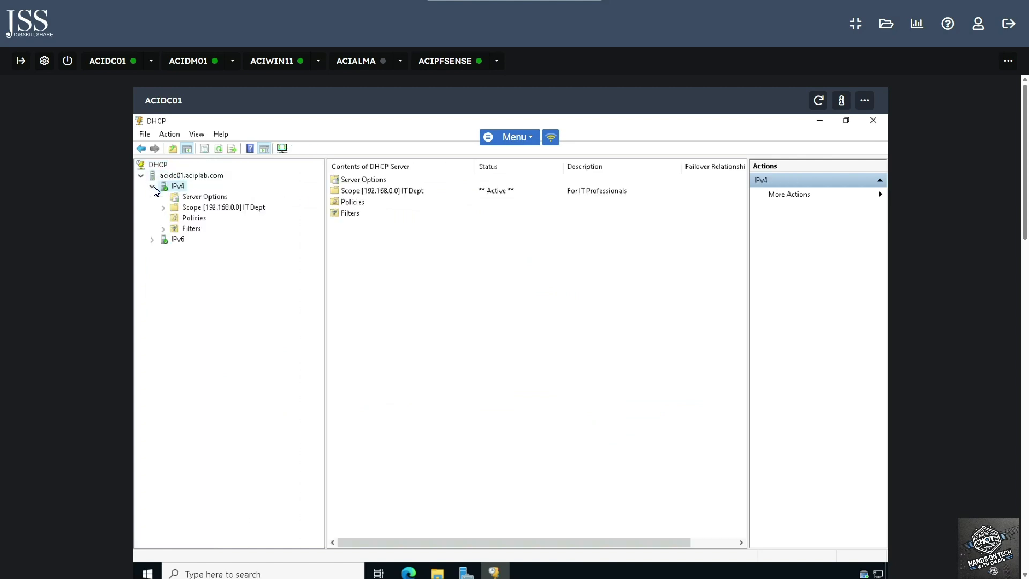
{"action": "double_click", "coordinate": [176, 187]}
{"action": "left_click", "coordinate": [196, 210]}
{"action": "left_click", "coordinate": [164, 208]}
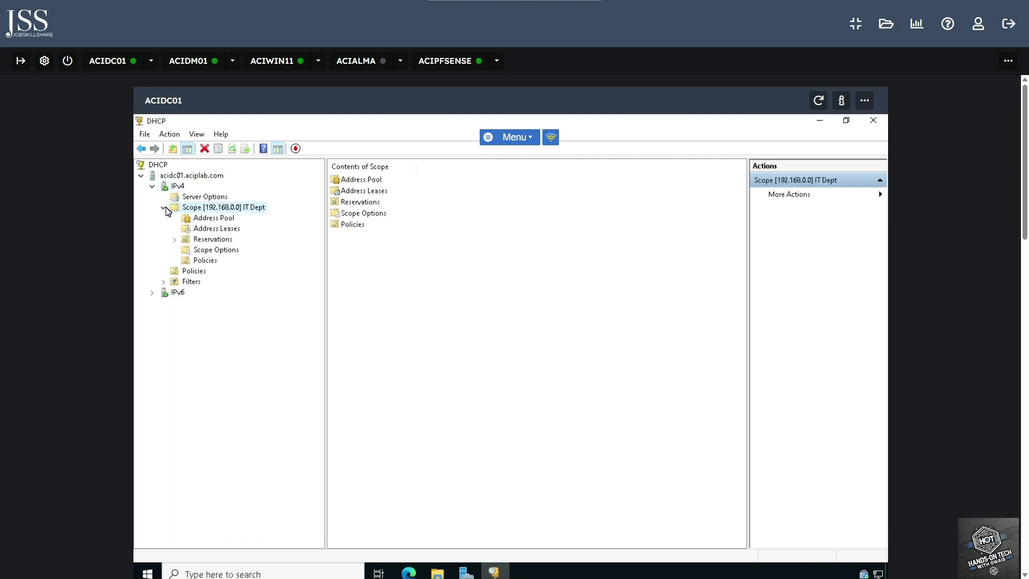
{"action": "left_click", "coordinate": [218, 220]}
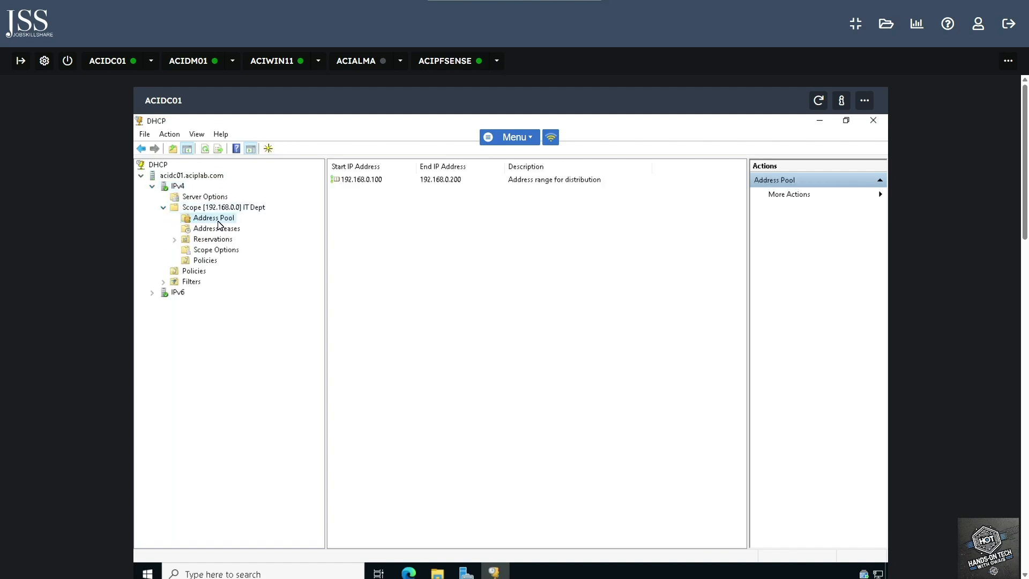
{"action": "left_click", "coordinate": [375, 180]}
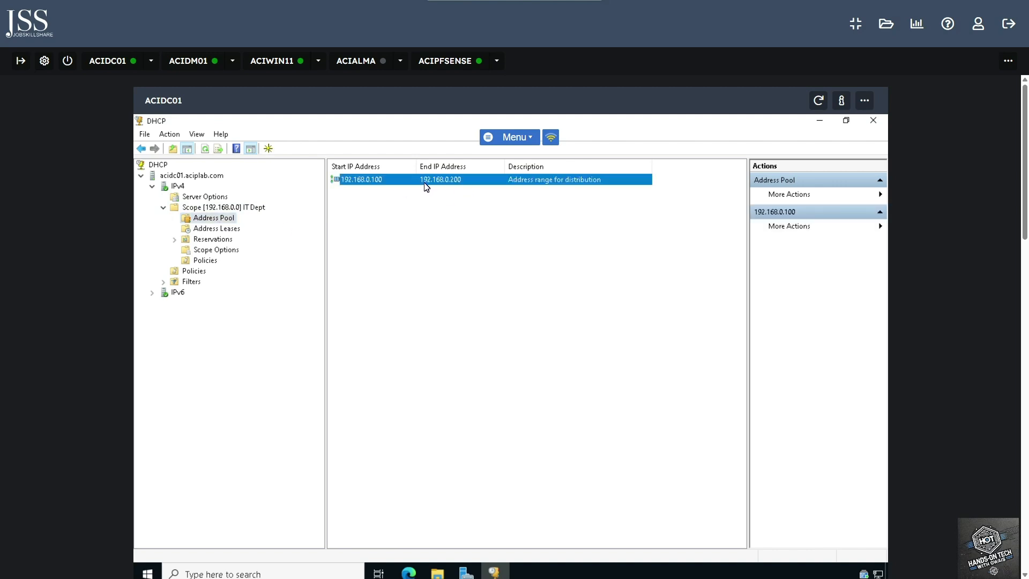
{"action": "left_click", "coordinate": [399, 203]}
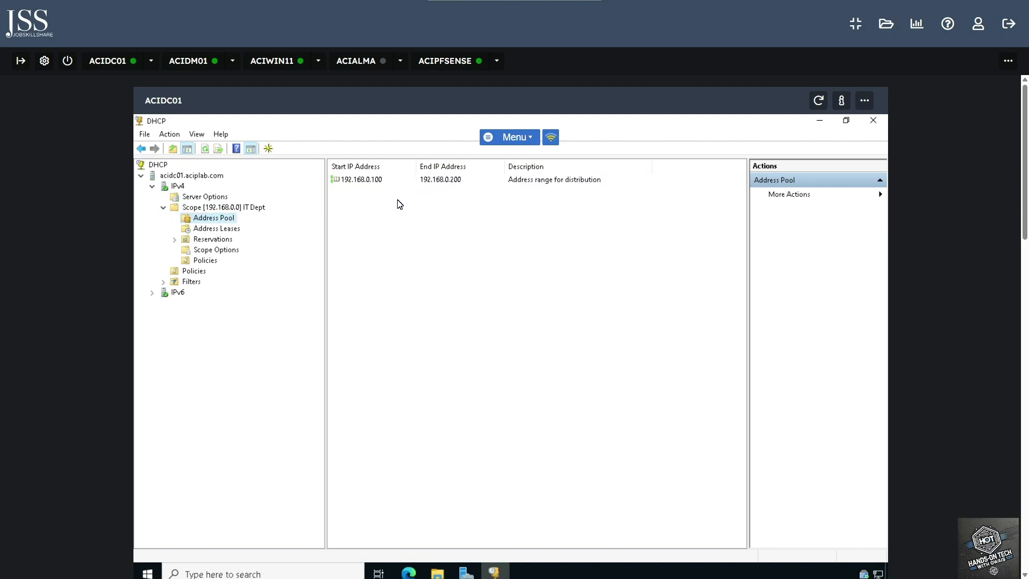
Review the general properties of the IT Dept scope, including its address range and lease duration, and close them
{"action": "left_click", "coordinate": [222, 208]}
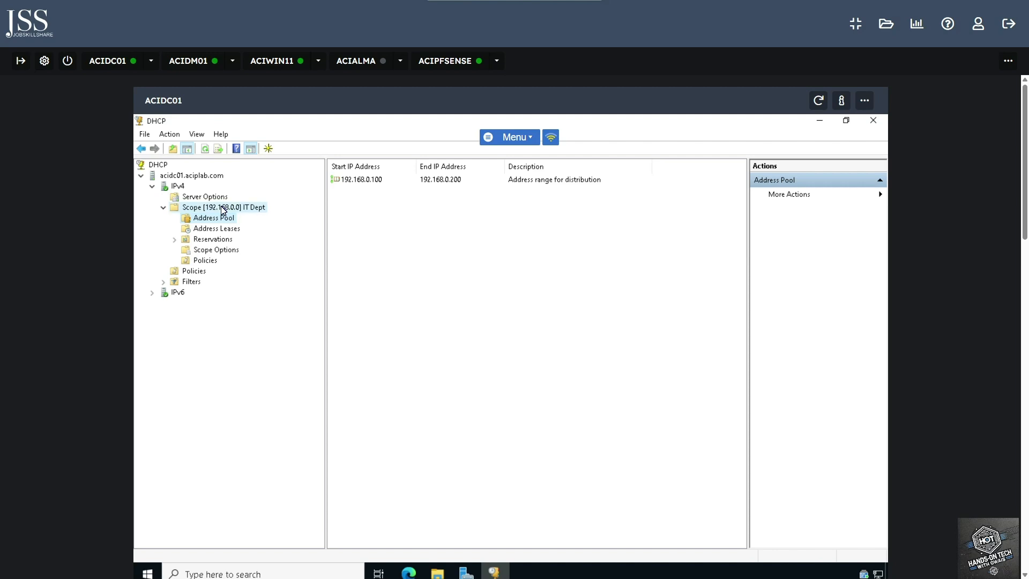
{"action": "right_click", "coordinate": [222, 209]}
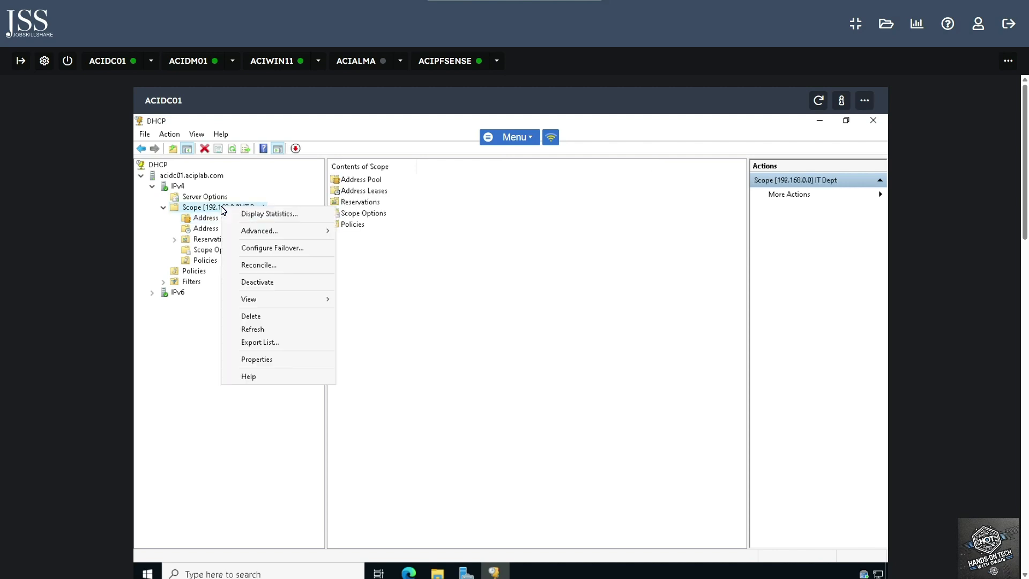
{"action": "left_click", "coordinate": [272, 364]}
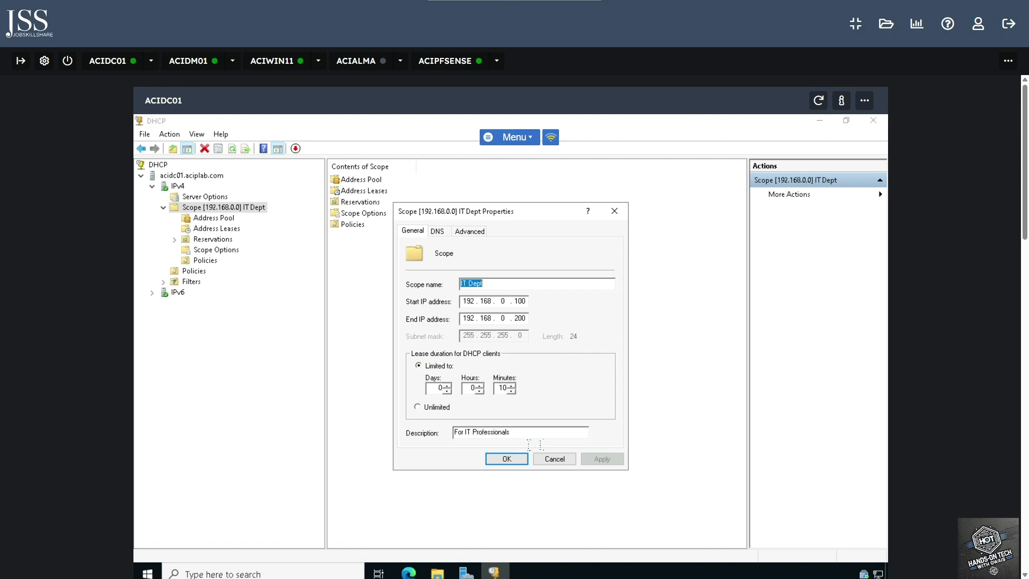
{"action": "left_click", "coordinate": [519, 458]}
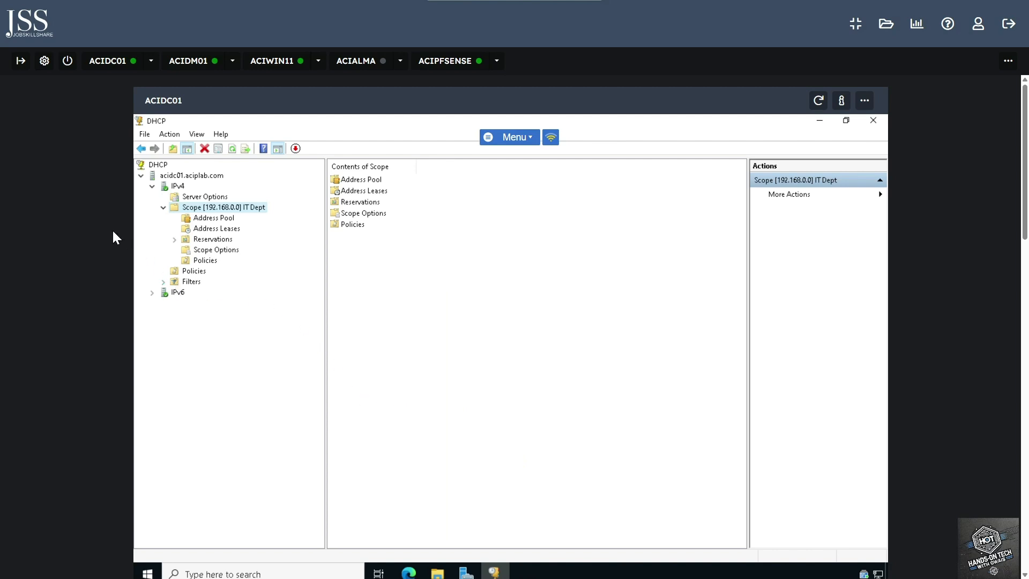
{"action": "left_click", "coordinate": [178, 186]}
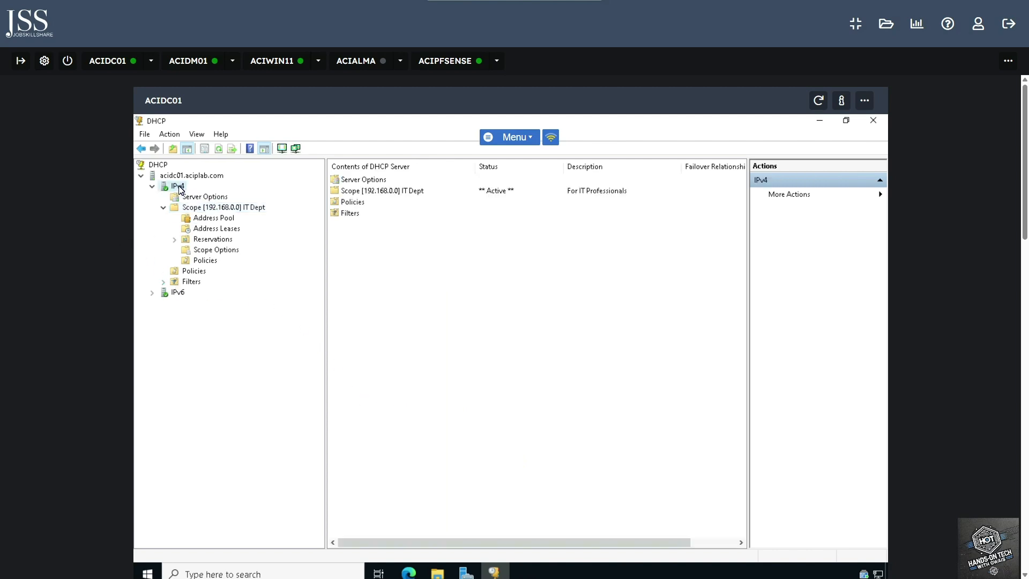
{"action": "right_click", "coordinate": [180, 190]}
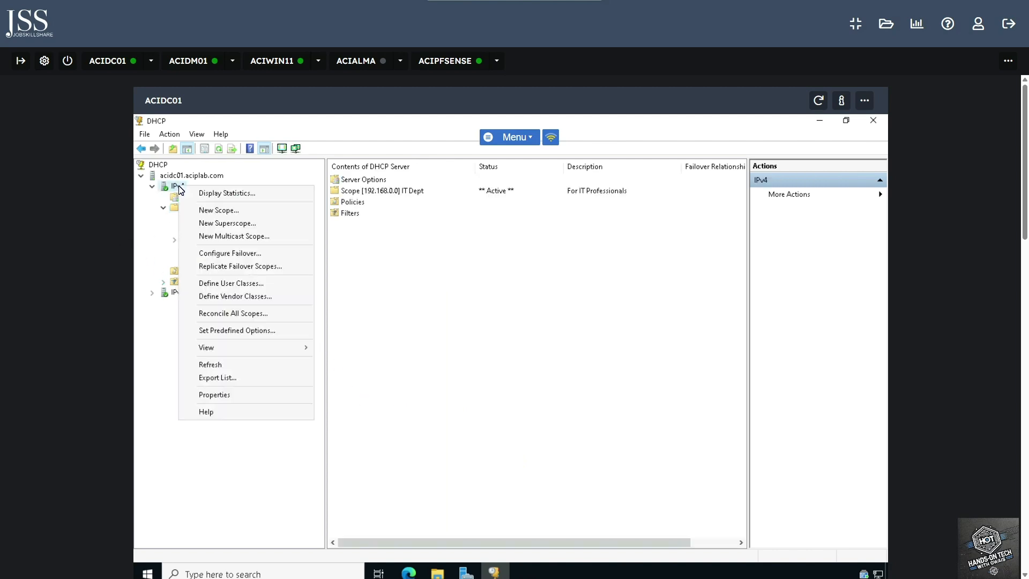
{"action": "left_click", "coordinate": [219, 210]}
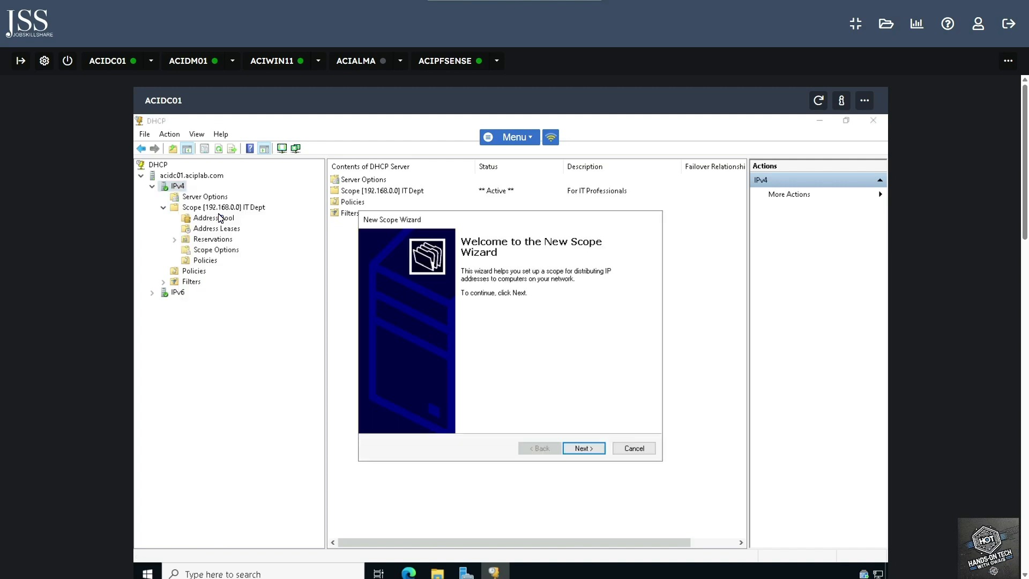
{"action": "left_click", "coordinate": [588, 450]}
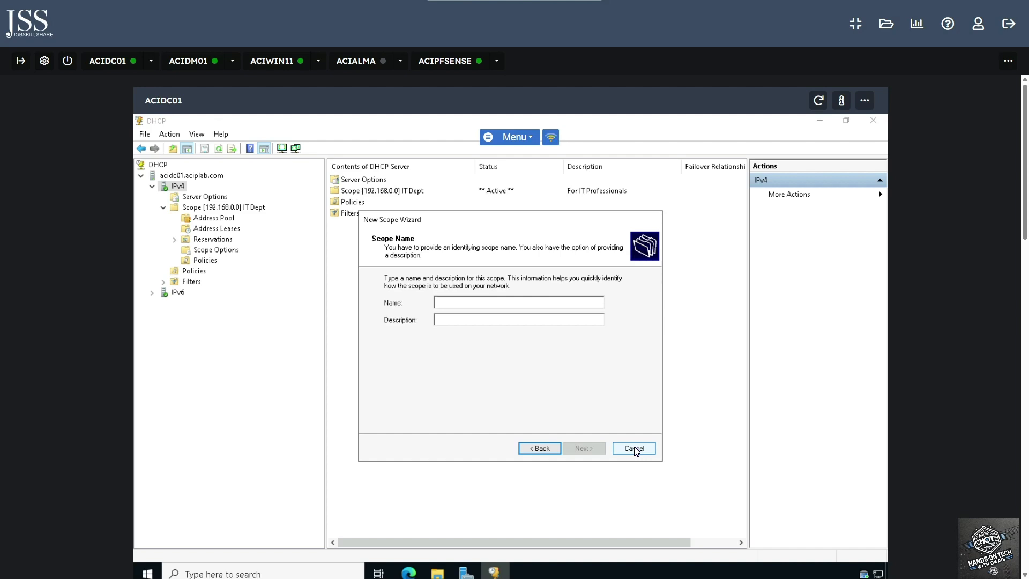
{"action": "left_click", "coordinate": [634, 449]}
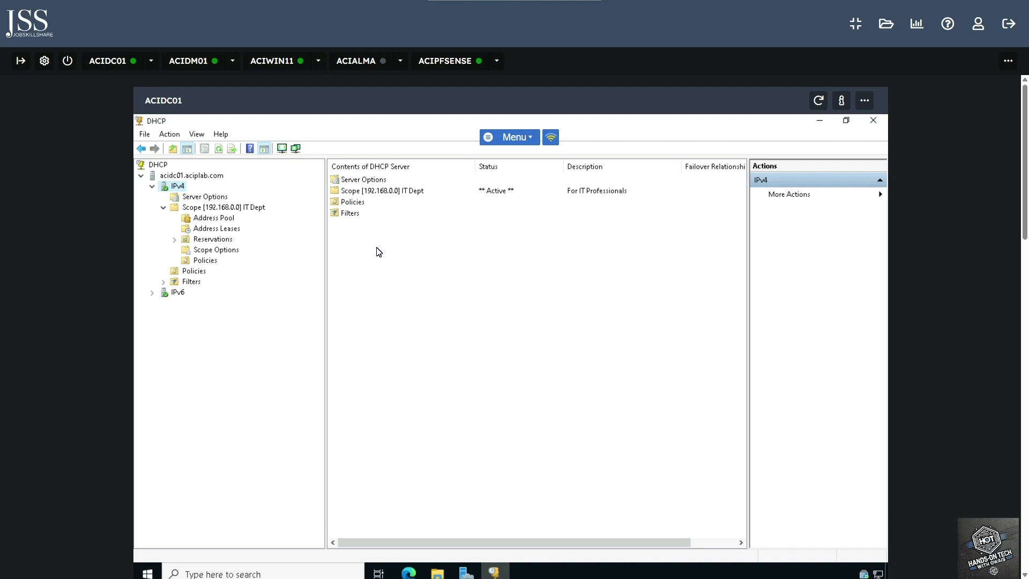
Switch to ACIDM01 and advance the Add Roles and Features Wizard to role selection, with ACIDM01.aciplab.com as the destination server
{"action": "left_click", "coordinate": [194, 65]}
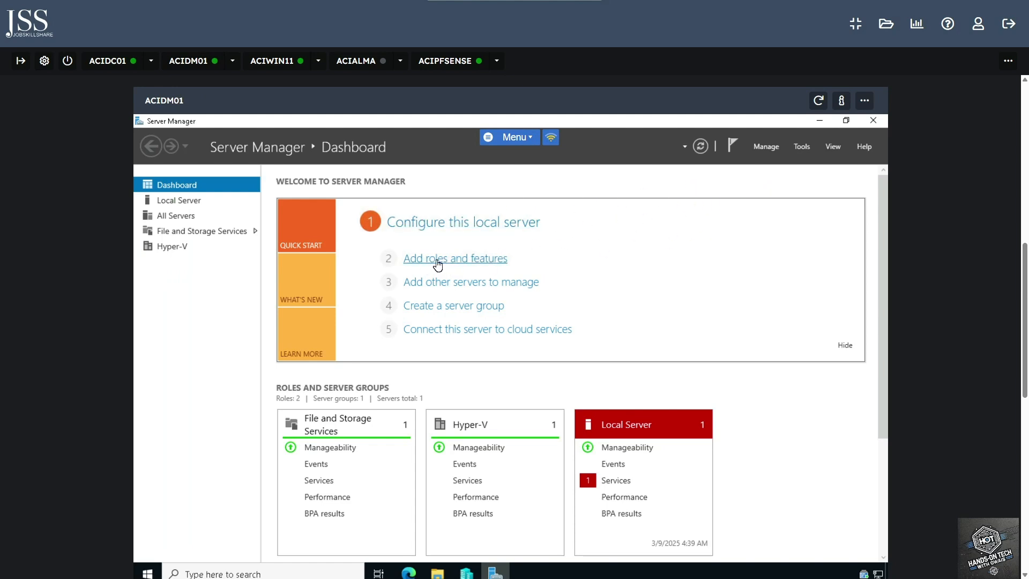
{"action": "left_click", "coordinate": [769, 147]}
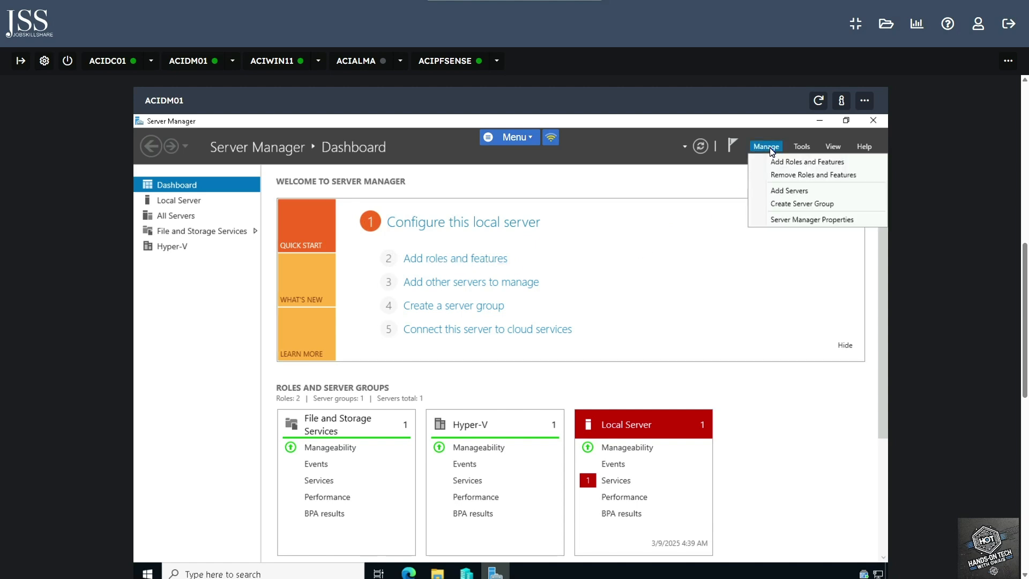
{"action": "left_click", "coordinate": [798, 162]}
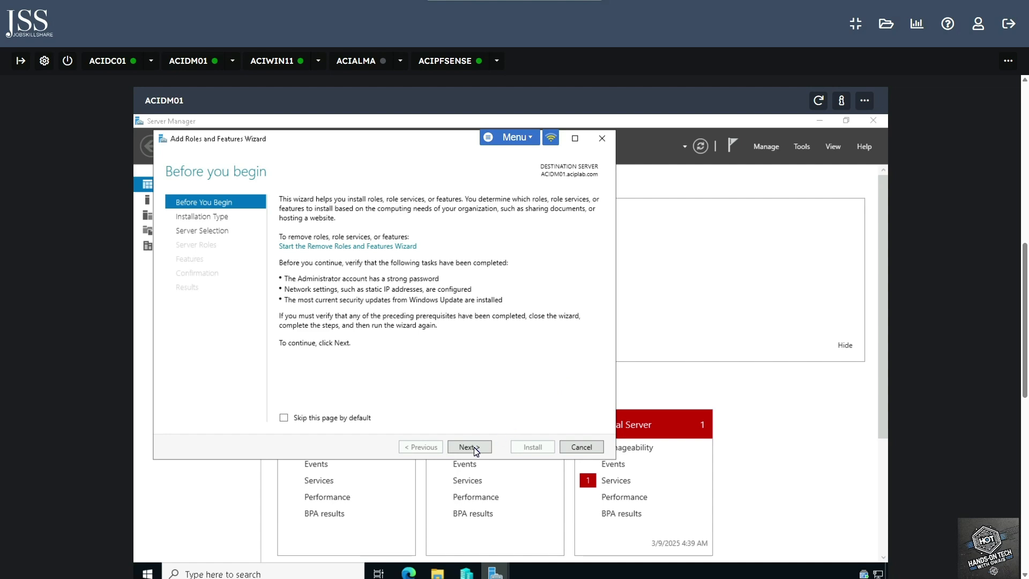
{"action": "left_click", "coordinate": [469, 447]}
{"action": "left_click", "coordinate": [469, 447]}
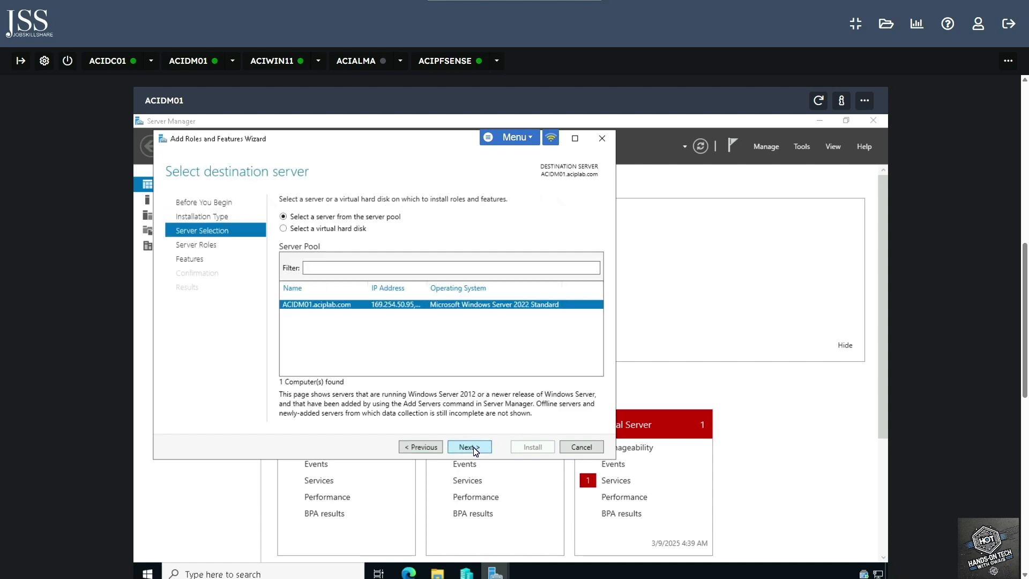
{"action": "left_click", "coordinate": [473, 447]}
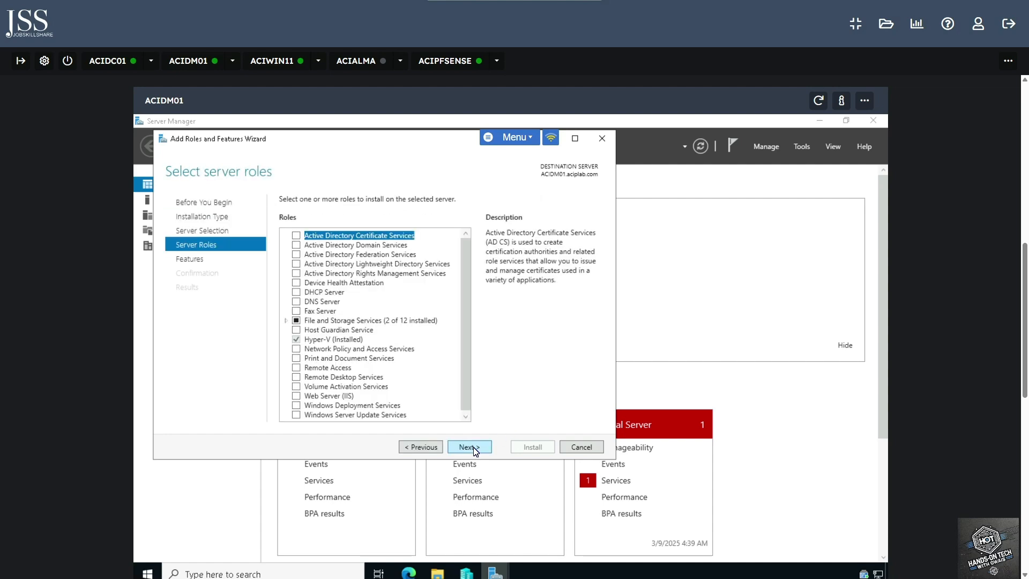
Install the DHCP Server role with its management tools on ACIDM01 and close the wizard
{"action": "left_click", "coordinate": [296, 292]}
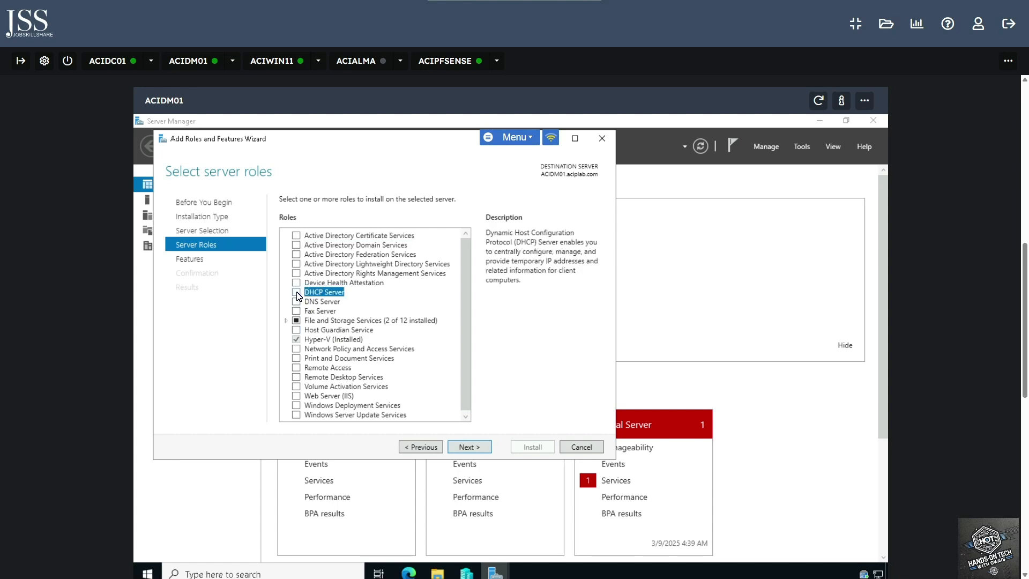
{"action": "left_click", "coordinate": [474, 448]}
{"action": "left_click", "coordinate": [473, 448]}
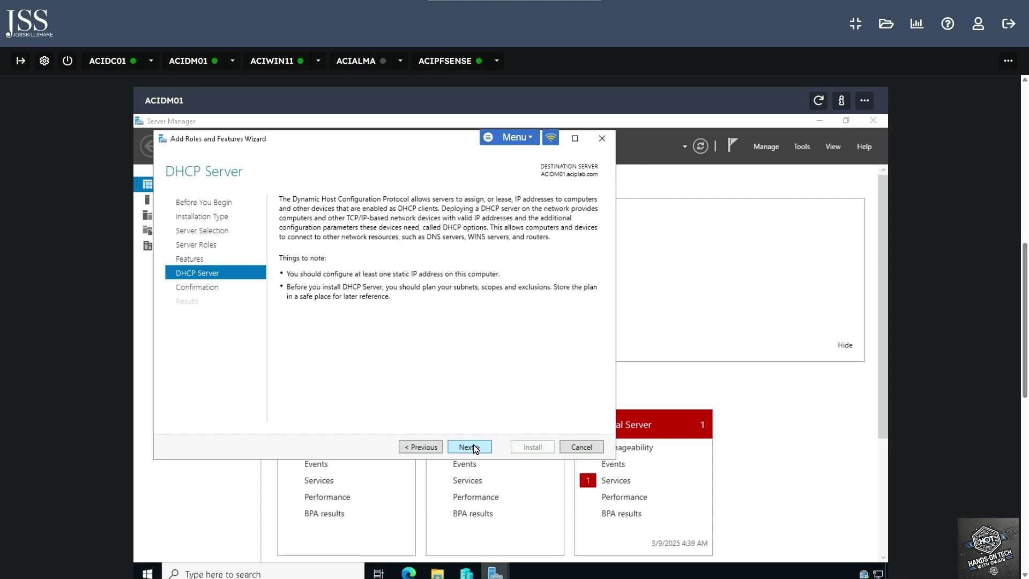
{"action": "left_click", "coordinate": [473, 448]}
{"action": "left_click", "coordinate": [532, 446]}
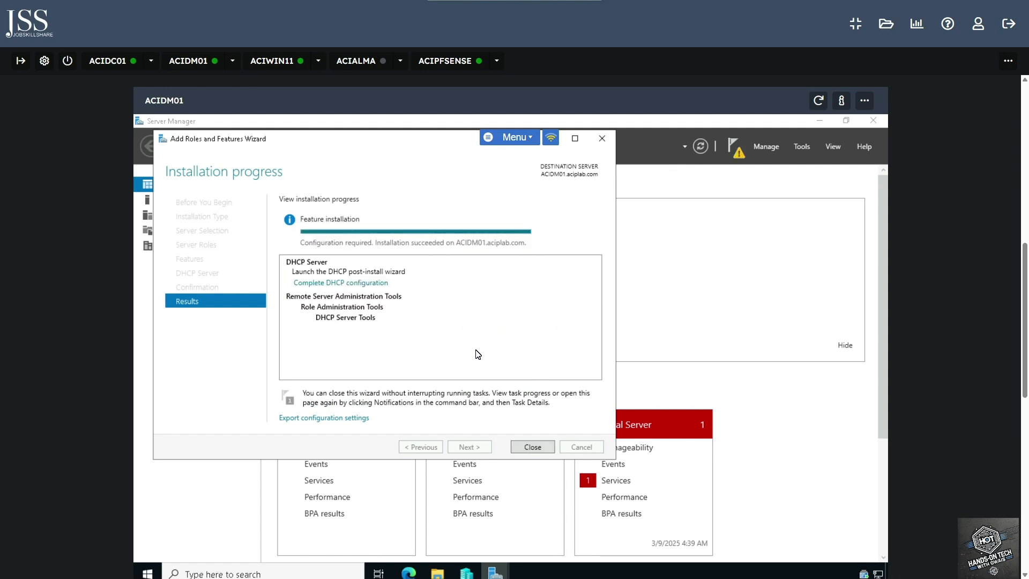
{"action": "left_click", "coordinate": [532, 447]}
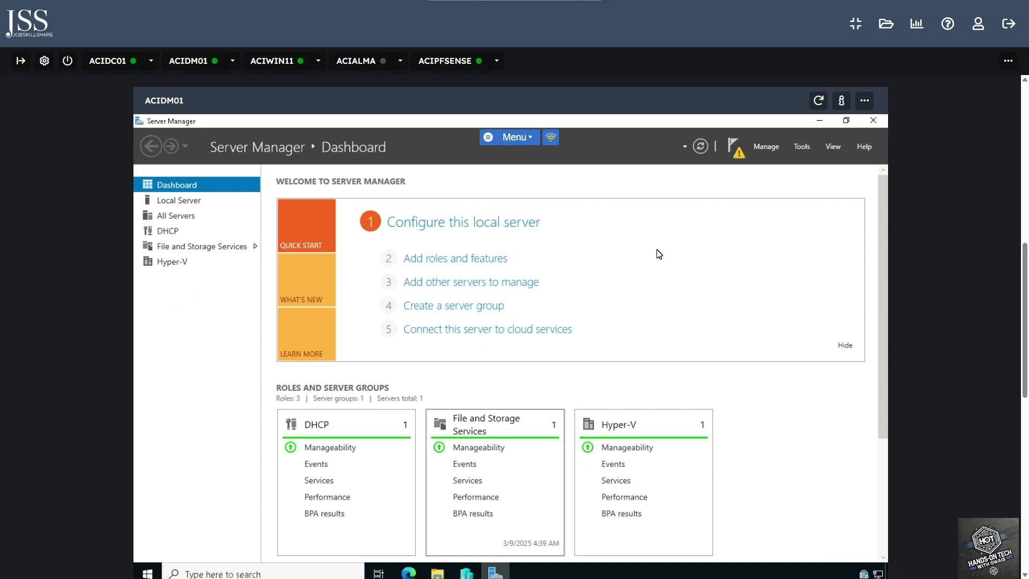
Complete the DHCP post-install configuration, authorizing the server in AD DS with the preselected domain administrator credentials
{"action": "left_click", "coordinate": [737, 157]}
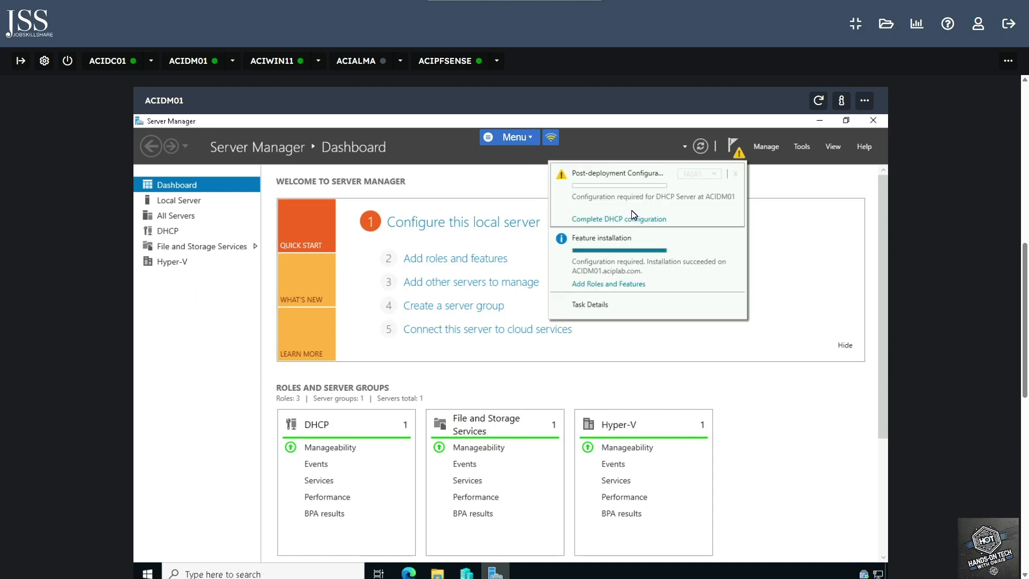
{"action": "left_click", "coordinate": [618, 226]}
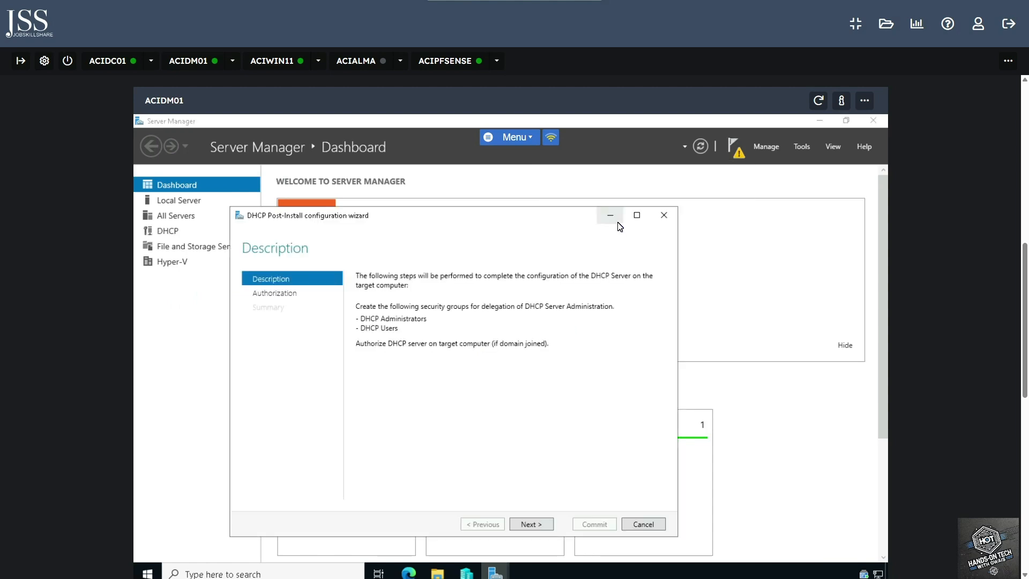
{"action": "left_click", "coordinate": [532, 524]}
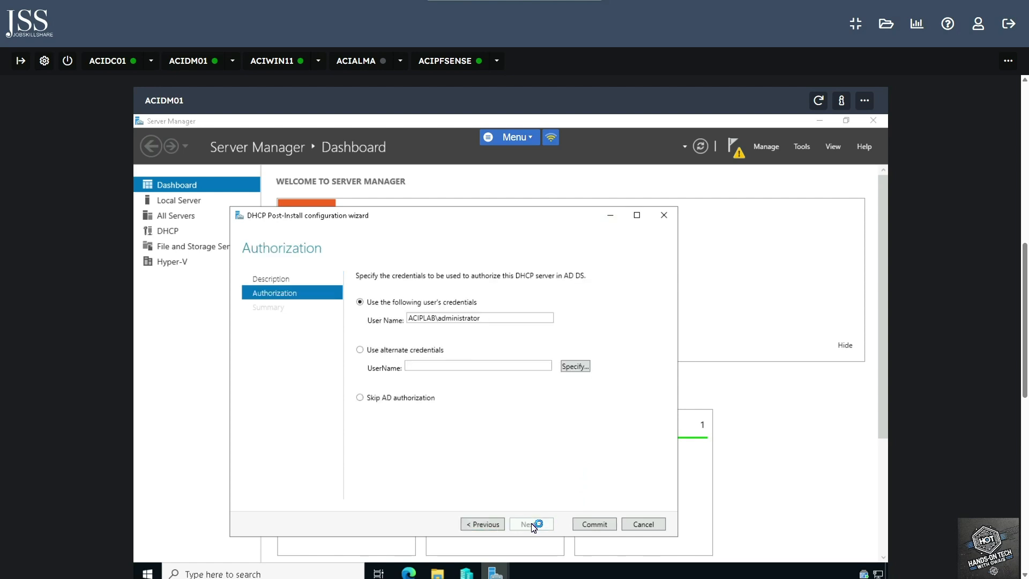
{"action": "left_click", "coordinate": [595, 524]}
{"action": "left_click", "coordinate": [594, 524]}
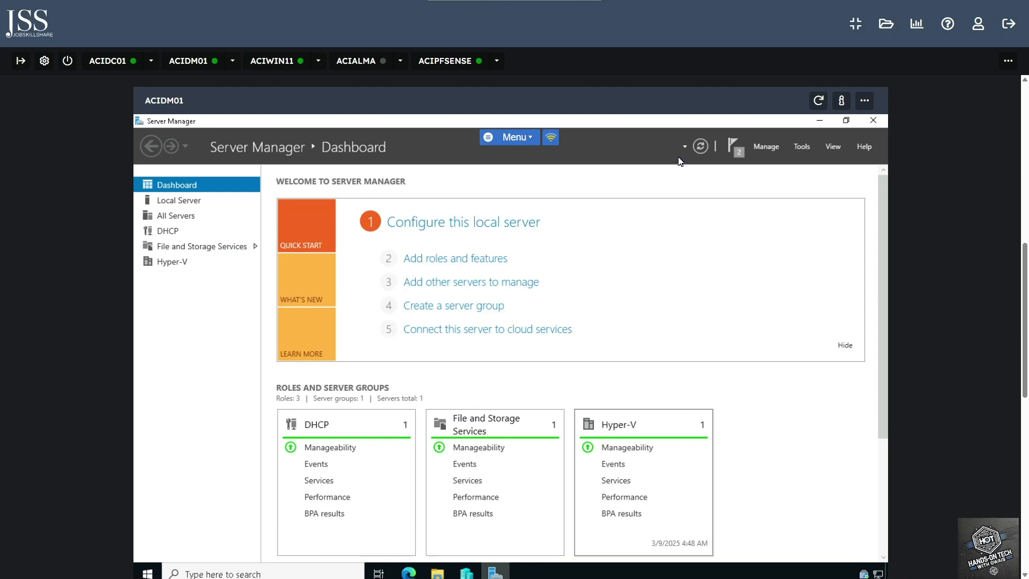
Open the DHCP console on ACIDM01, maximize it, widen the console tree and expand acidm01.aciplab.com
{"action": "left_click", "coordinate": [801, 146]}
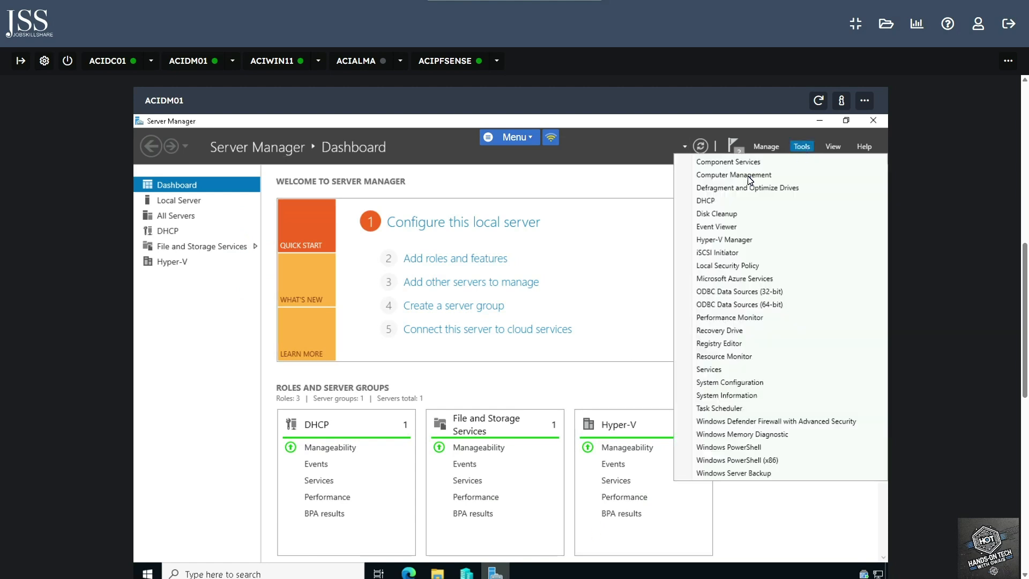
{"action": "left_click", "coordinate": [716, 201]}
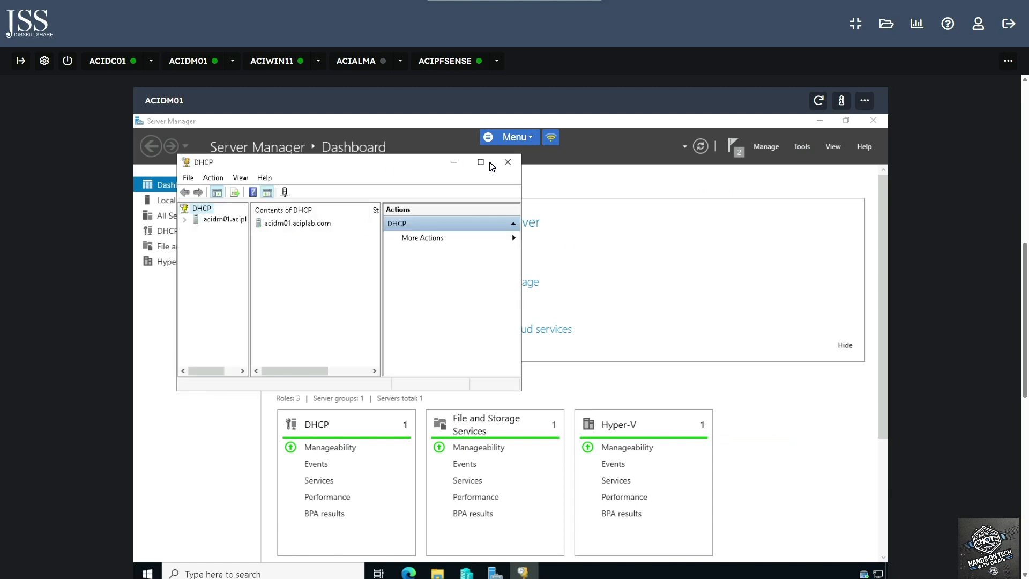
{"action": "left_click", "coordinate": [481, 163]}
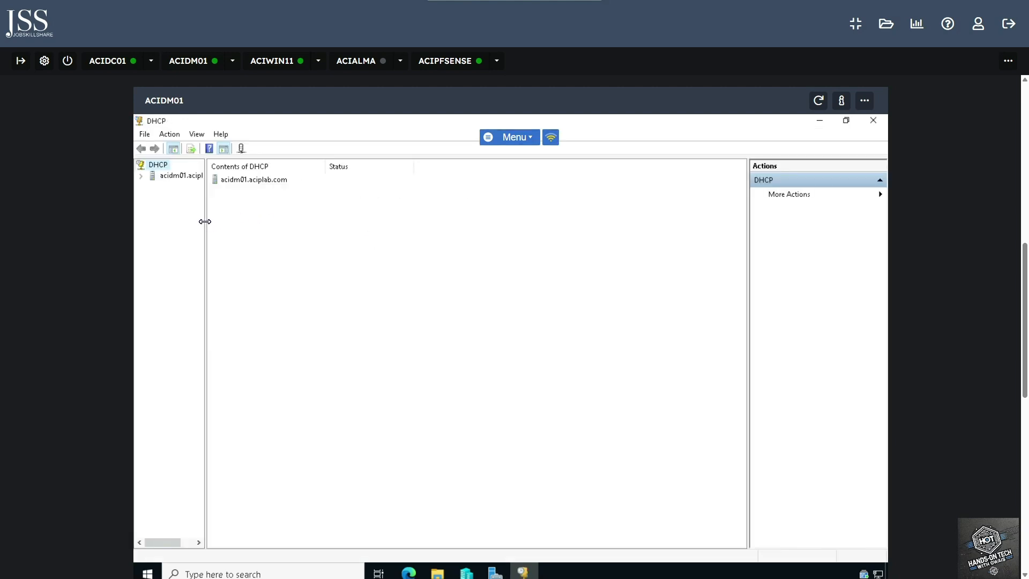
{"action": "left_click_drag", "start_coordinate": [207, 194], "coordinate": [285, 193]}
{"action": "left_click", "coordinate": [141, 175]}
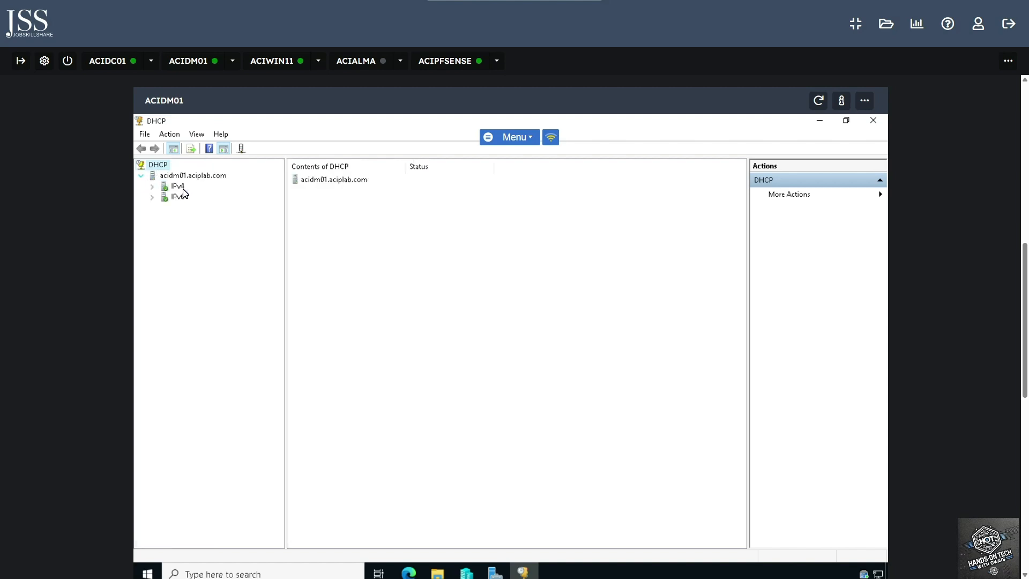
Expand IPv4 under acidm01.aciplab.com to check which scopes ACIDM01 holds
{"action": "left_click", "coordinate": [178, 186]}
{"action": "left_click", "coordinate": [152, 186]}
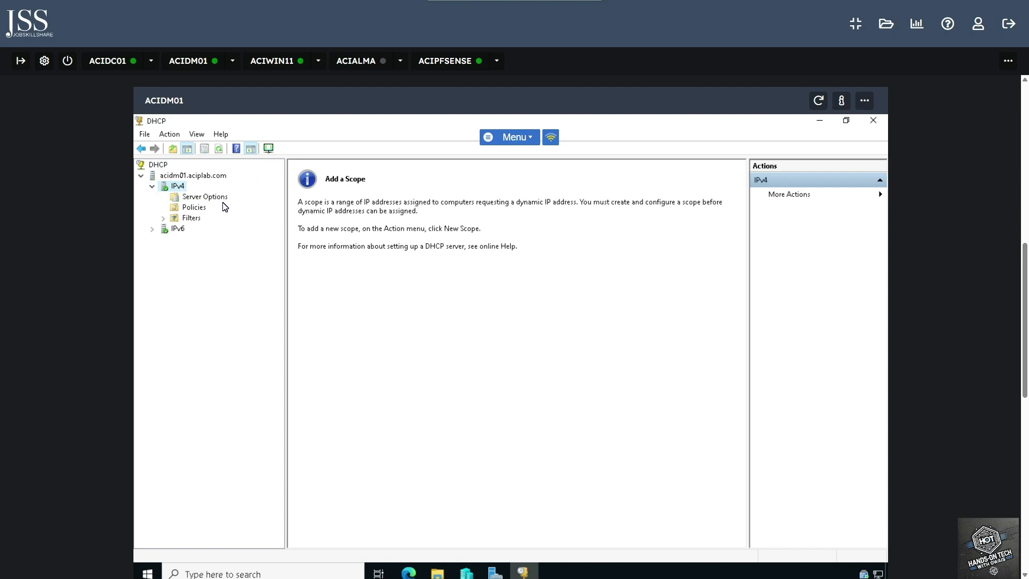
Switch to ACIDC01 and start configuring failover for the IT Dept scope, keeping all available scopes selected
{"action": "left_click", "coordinate": [115, 70]}
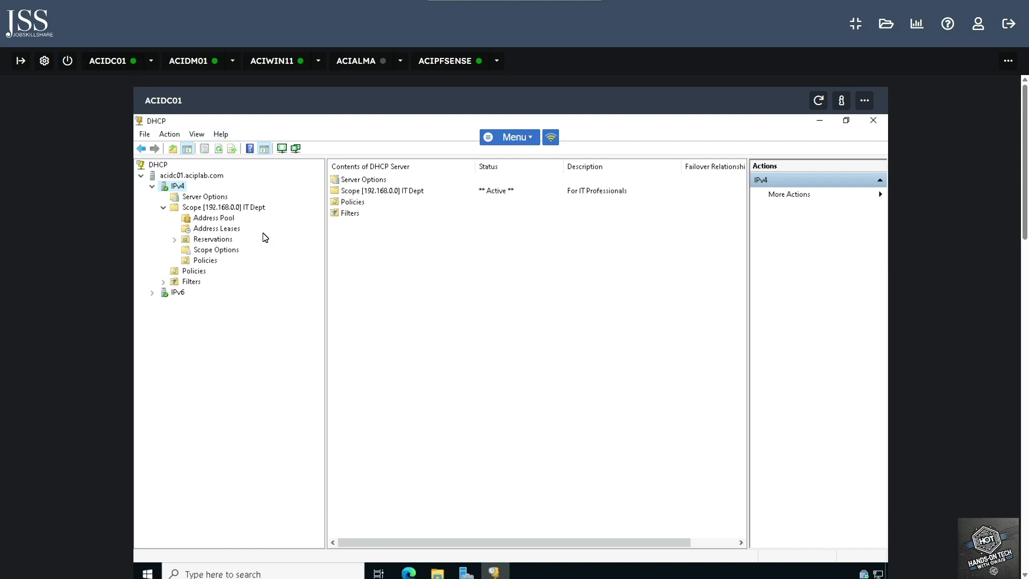
{"action": "right_click", "coordinate": [213, 211]}
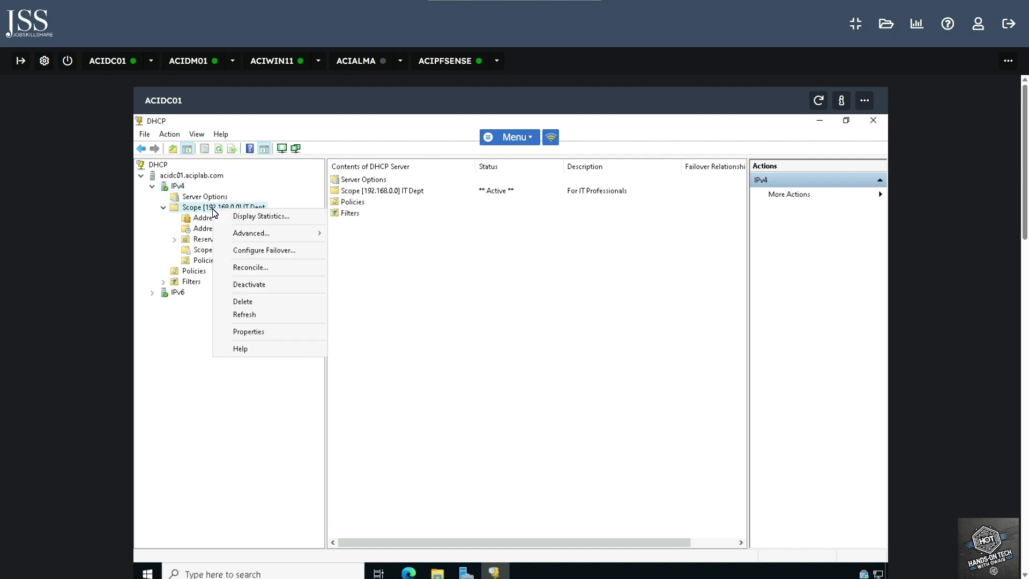
{"action": "left_click", "coordinate": [290, 251]}
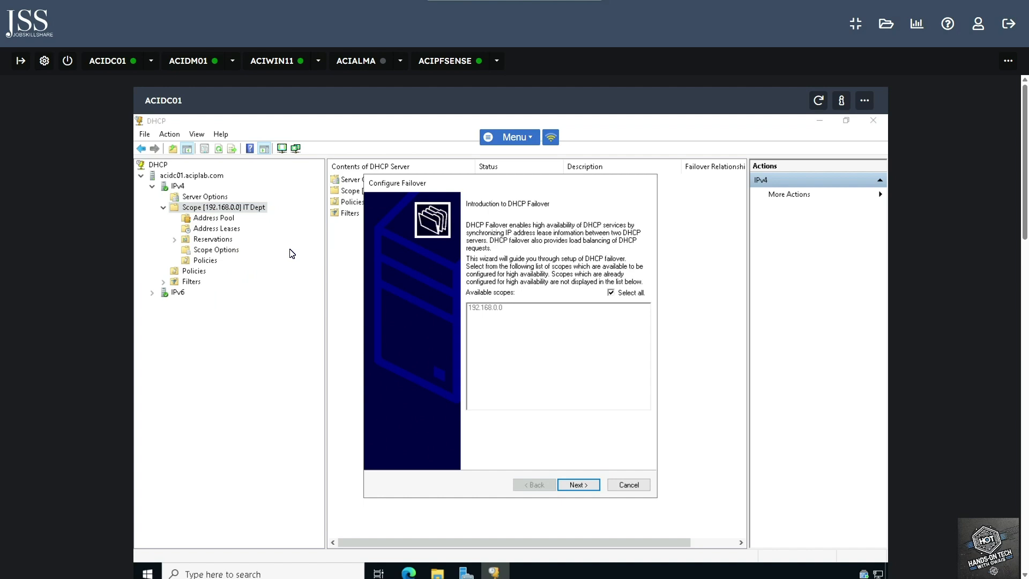
{"action": "left_click", "coordinate": [577, 484]}
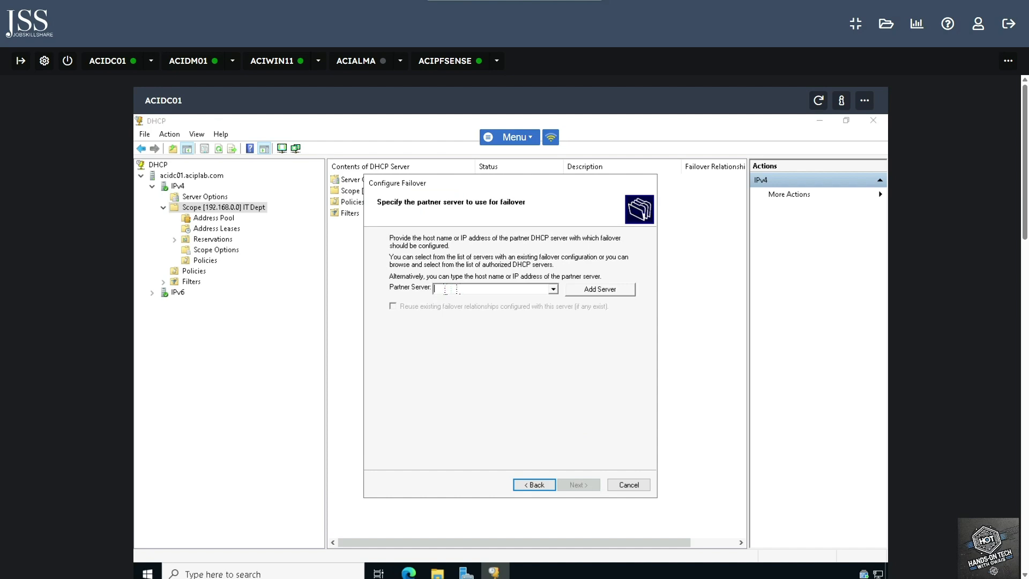
Add acidm01 as the failover partner server, checking its name in the directory, and proceed to the relationship settings
{"action": "left_click", "coordinate": [599, 292]}
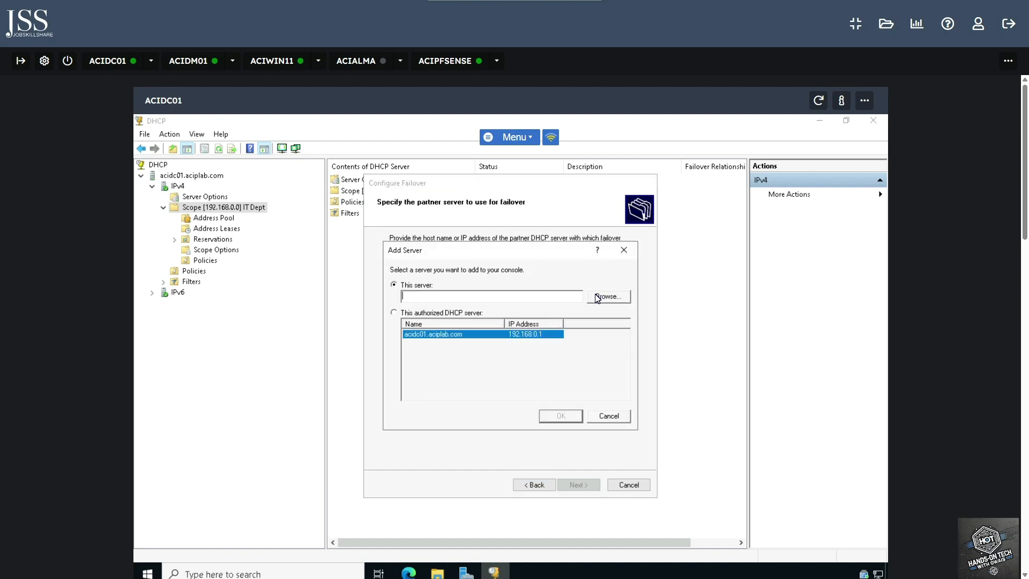
{"action": "left_click", "coordinate": [600, 296]}
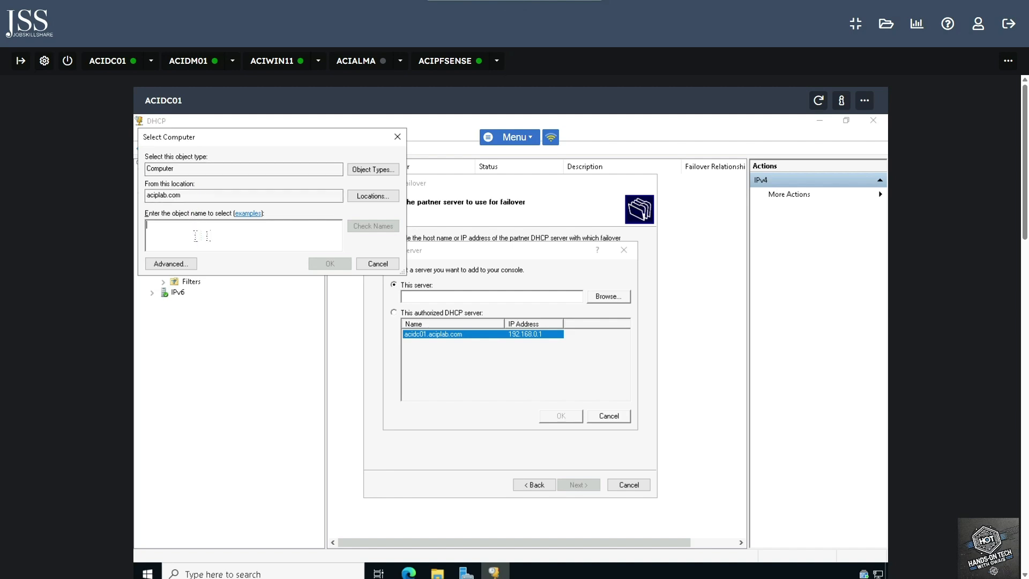
{"action": "type", "text": "acidm01"}
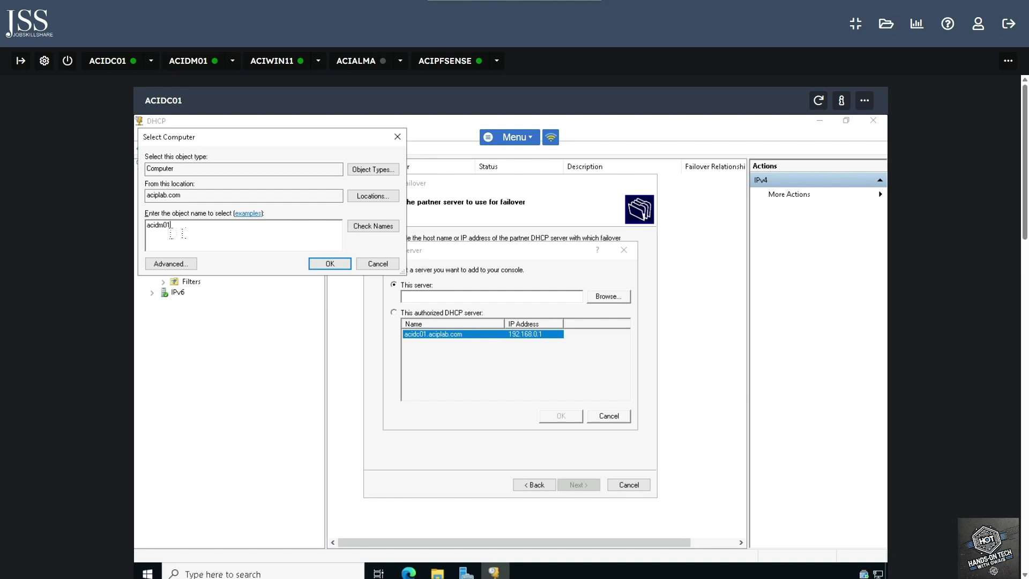
{"action": "left_click", "coordinate": [373, 226]}
{"action": "left_click", "coordinate": [331, 265]}
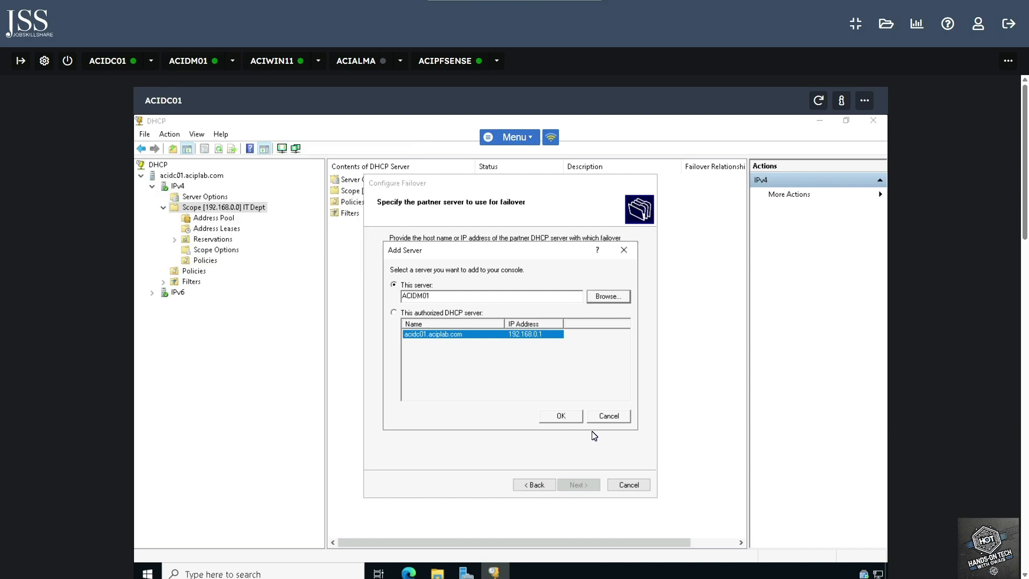
{"action": "left_click", "coordinate": [561, 416]}
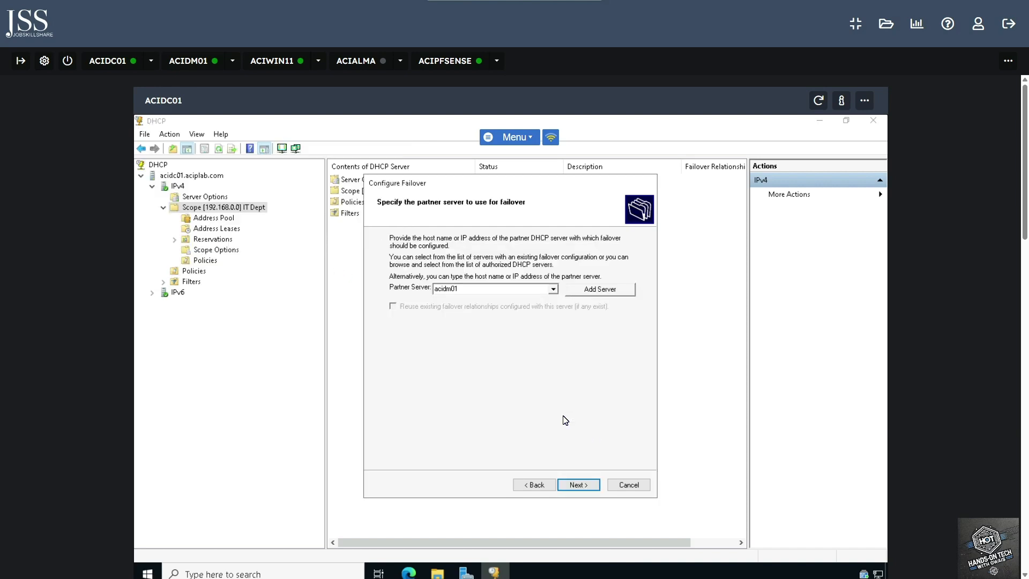
{"action": "left_click", "coordinate": [578, 484]}
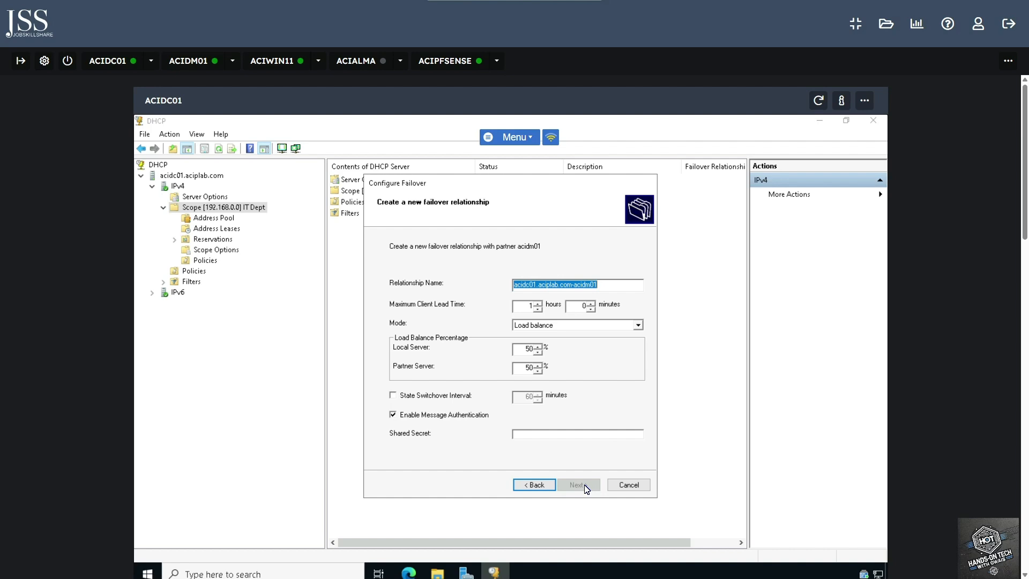
Set the failover mode to Hot standby, keep the partner server's role as Standby and reserve 100% of addresses for the standby server
{"action": "left_click", "coordinate": [637, 325]}
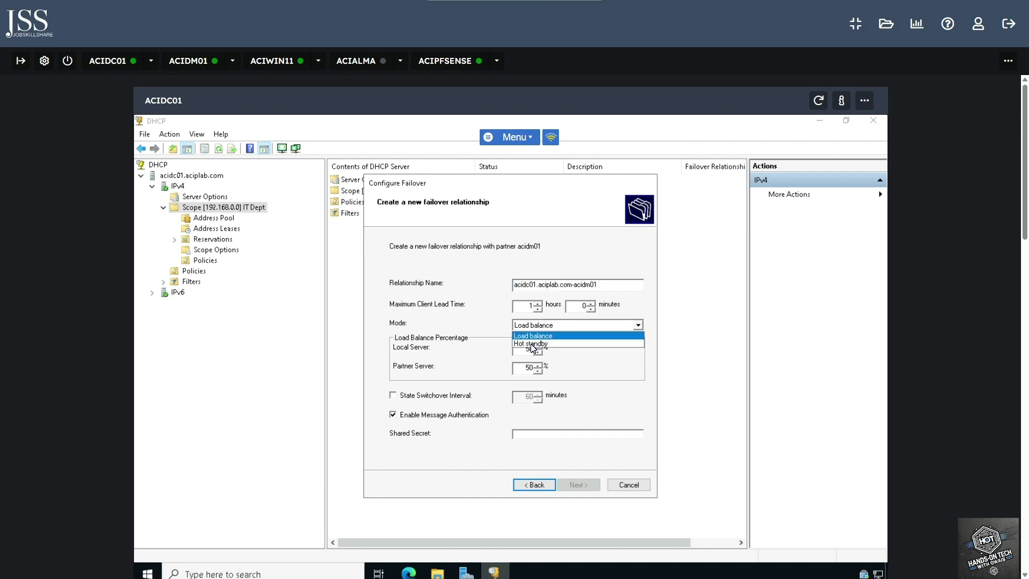
{"action": "left_click", "coordinate": [532, 345]}
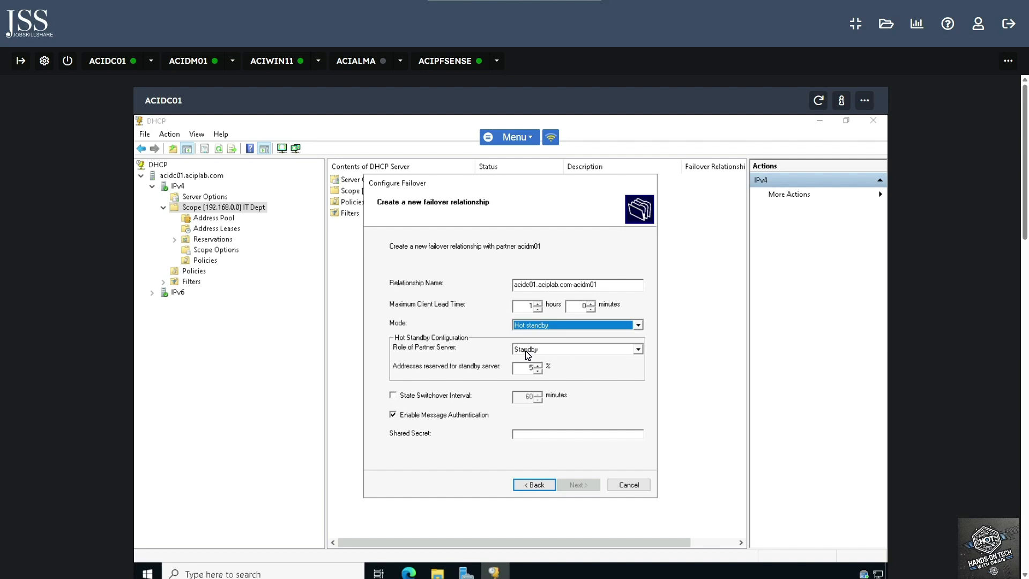
{"action": "left_click", "coordinate": [568, 350]}
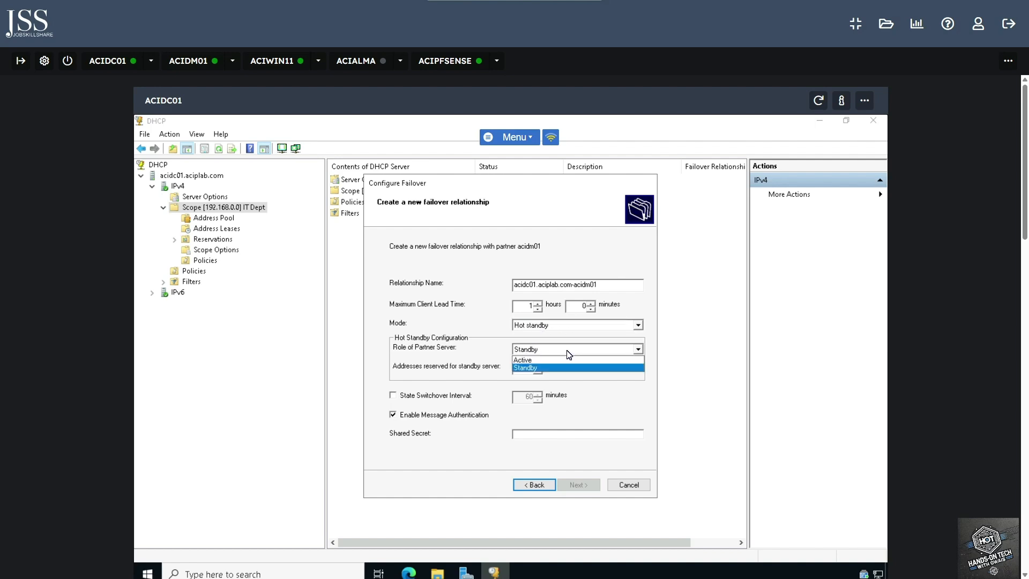
{"action": "left_click", "coordinate": [488, 349]}
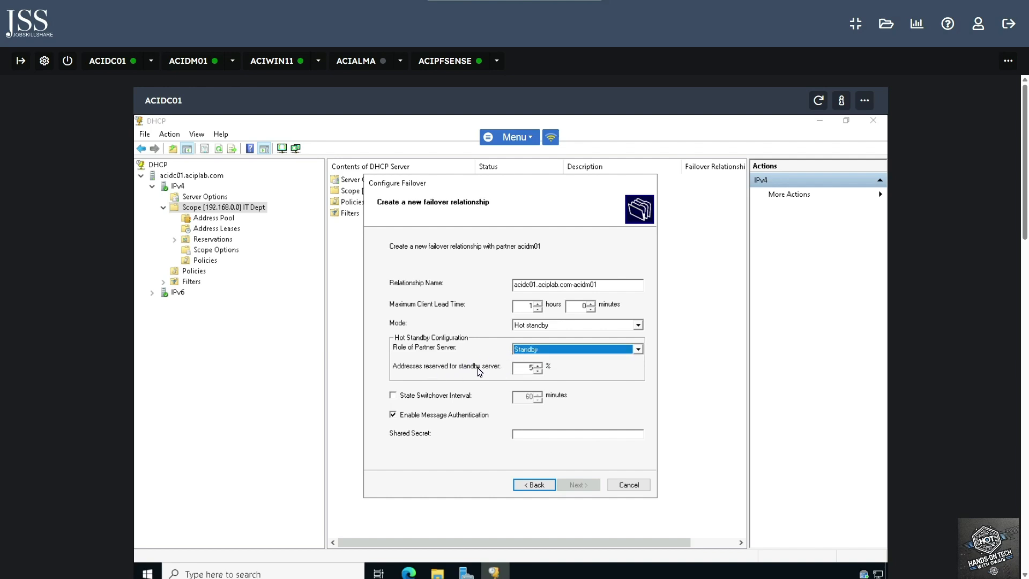
{"action": "left_click", "coordinate": [522, 369]}
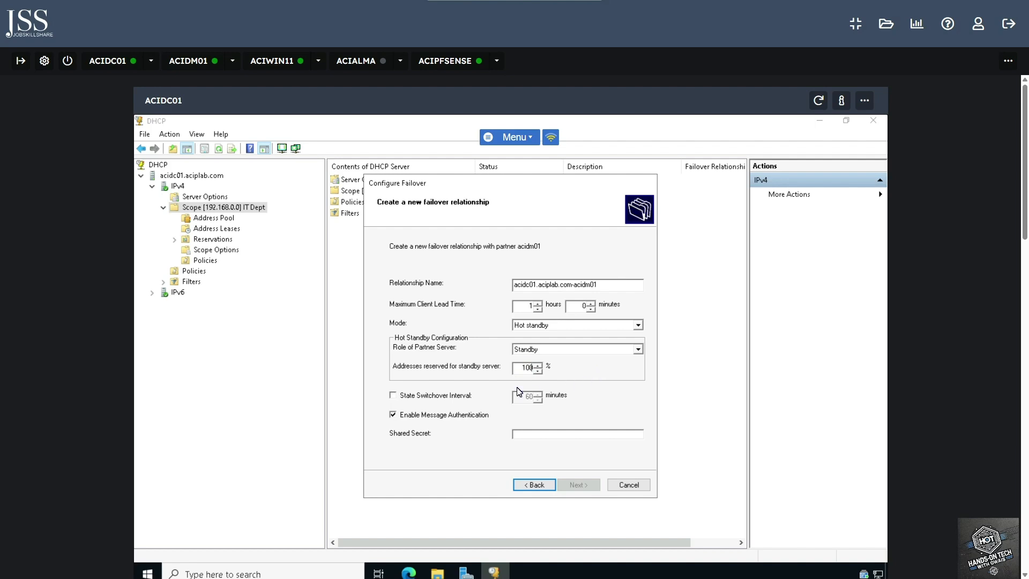
Enable the 60-minute state switchover interval, enter the shared secret for message authentication and proceed to the summary
{"action": "left_click", "coordinate": [393, 395]}
{"action": "type", "text": "**"}
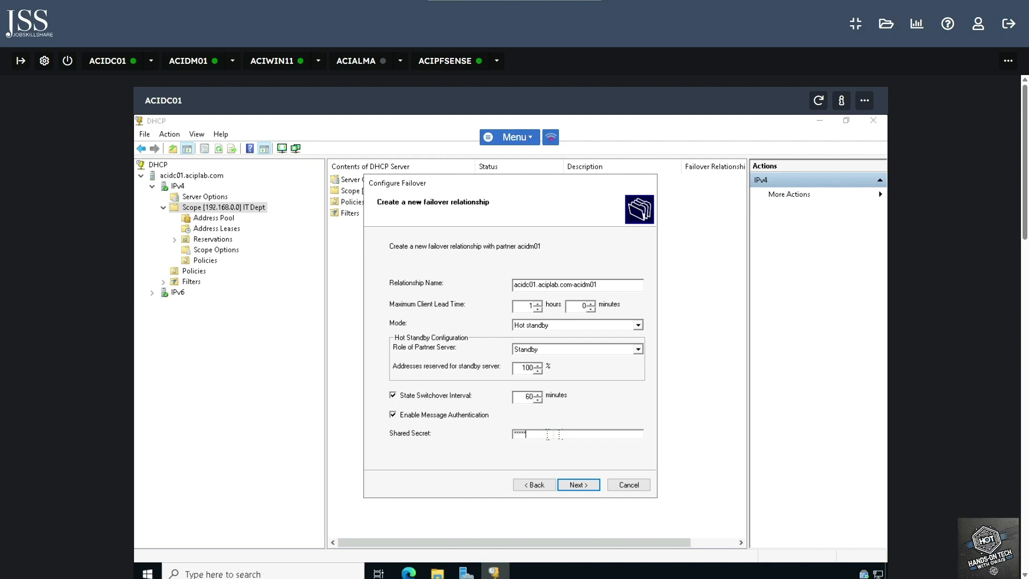
{"action": "key", "text": "BackSpace"}
{"action": "key", "text": "BackSpace"}
{"action": "type", "text": "**"}
{"action": "left_click", "coordinate": [580, 485]}
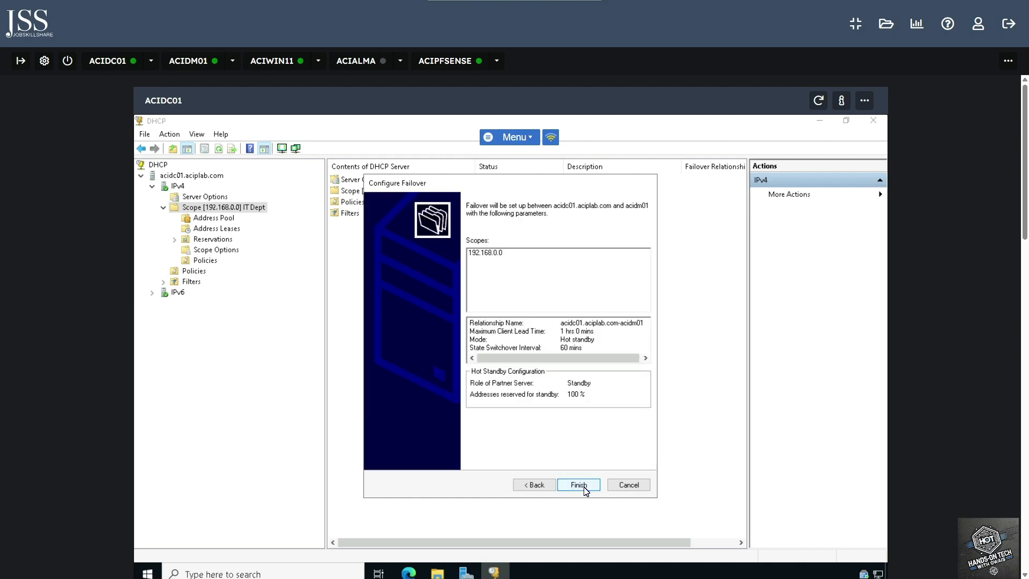
Finish the failover wizard to create the relationship, move the progress log aside and close it
{"action": "left_click", "coordinate": [578, 485]}
{"action": "left_click_drag", "start_coordinate": [547, 241], "coordinate": [364, 223]}
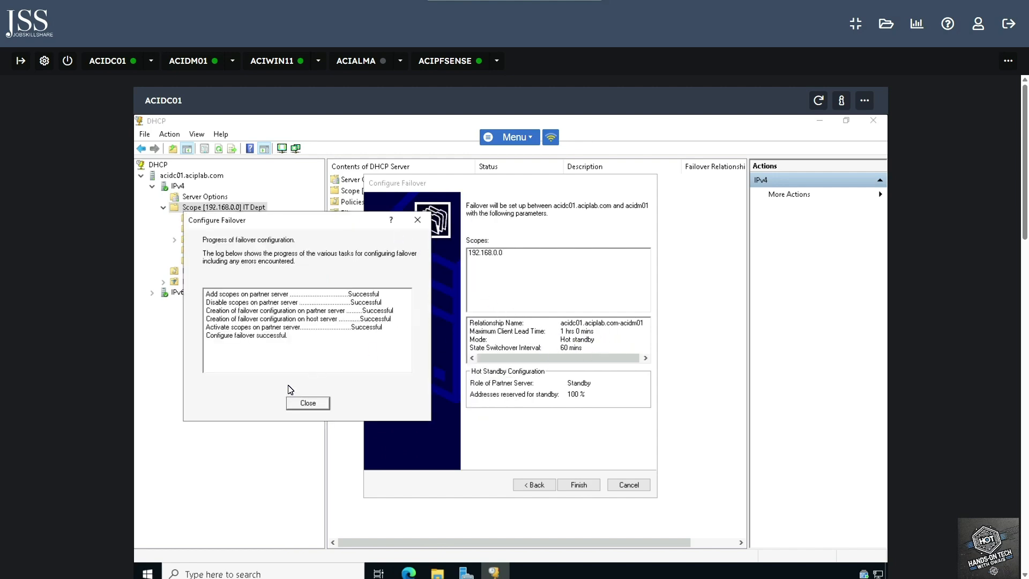
{"action": "left_click", "coordinate": [301, 405]}
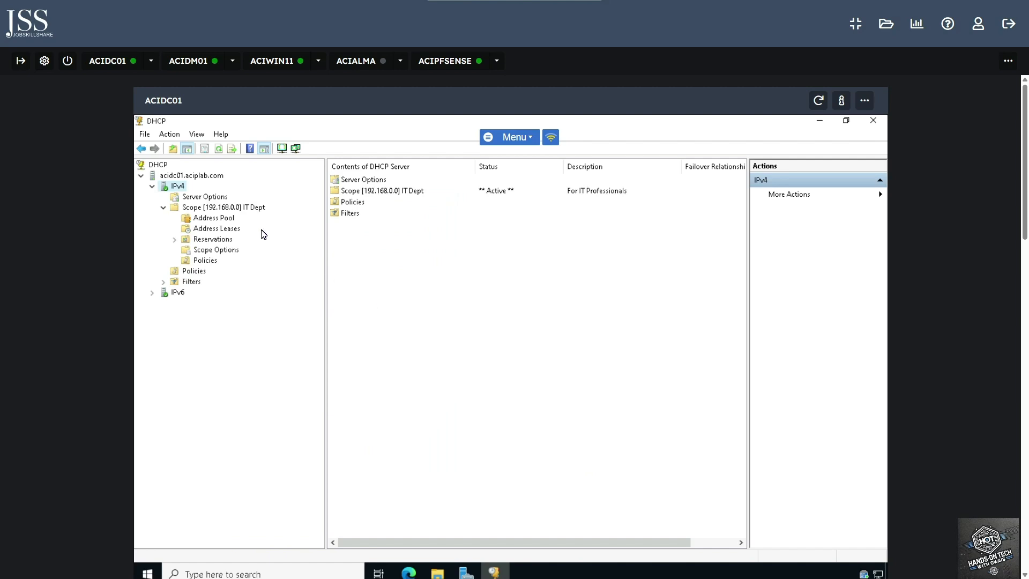
Refresh the IPv4 node on ACIDC01, and on ACIDM01 as well, to check the failover replication
{"action": "left_click", "coordinate": [217, 150]}
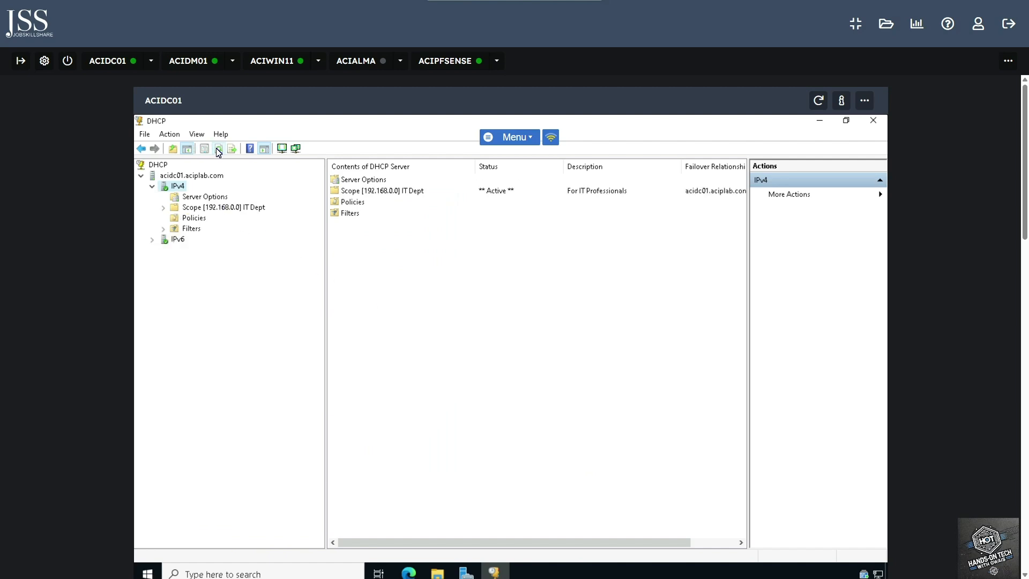
{"action": "left_click", "coordinate": [189, 61]}
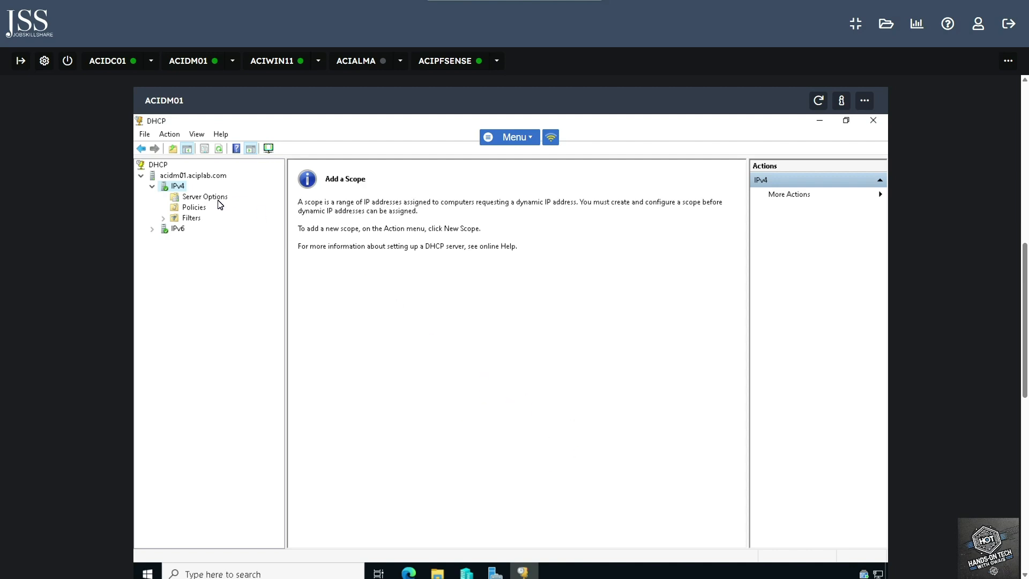
{"action": "left_click", "coordinate": [218, 150]}
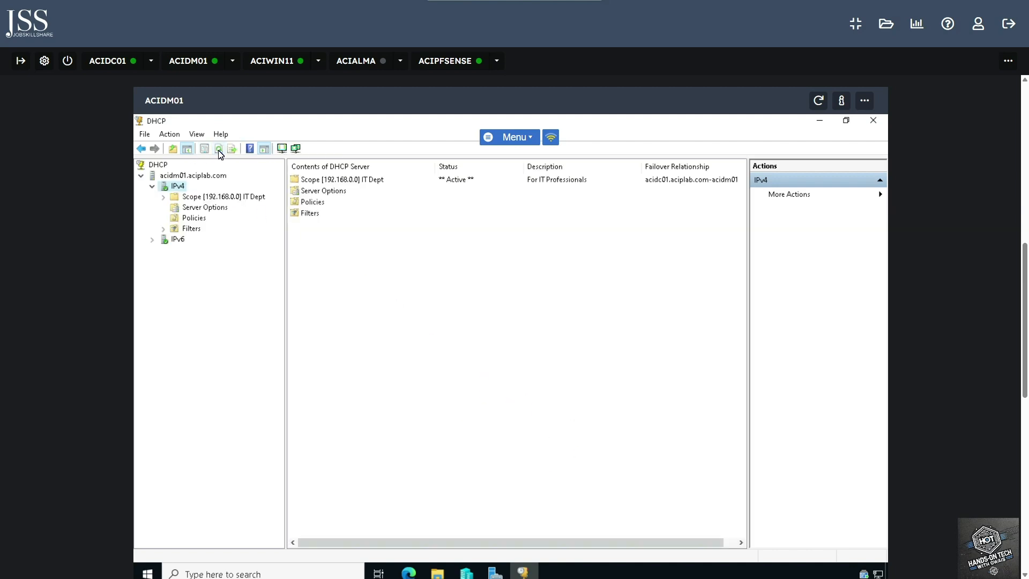
Examine the replicated IT Dept scope on ACIDM01, viewing its address pool and general properties, and close the properties
{"action": "double_click", "coordinate": [202, 197]}
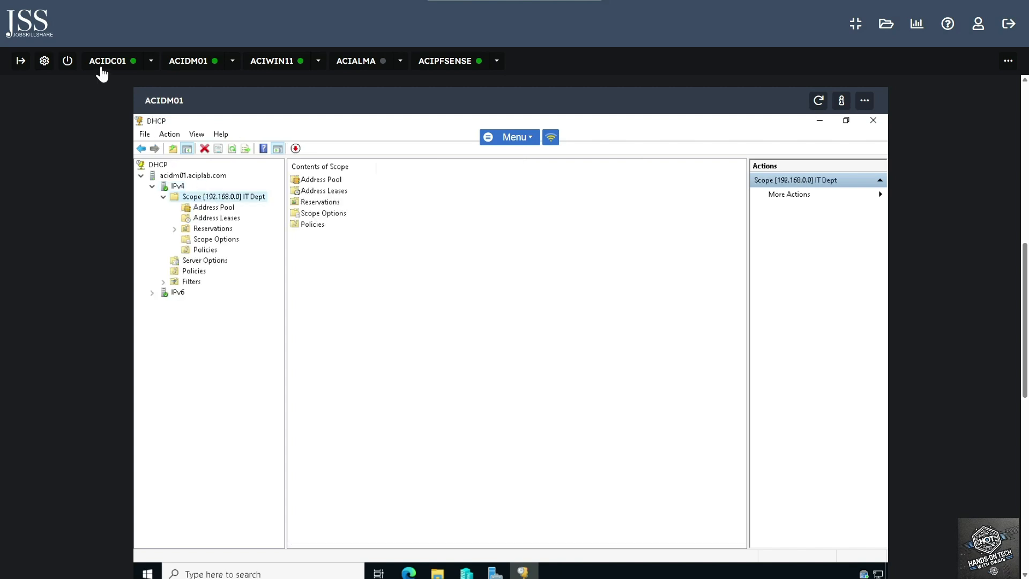
{"action": "left_click", "coordinate": [216, 208]}
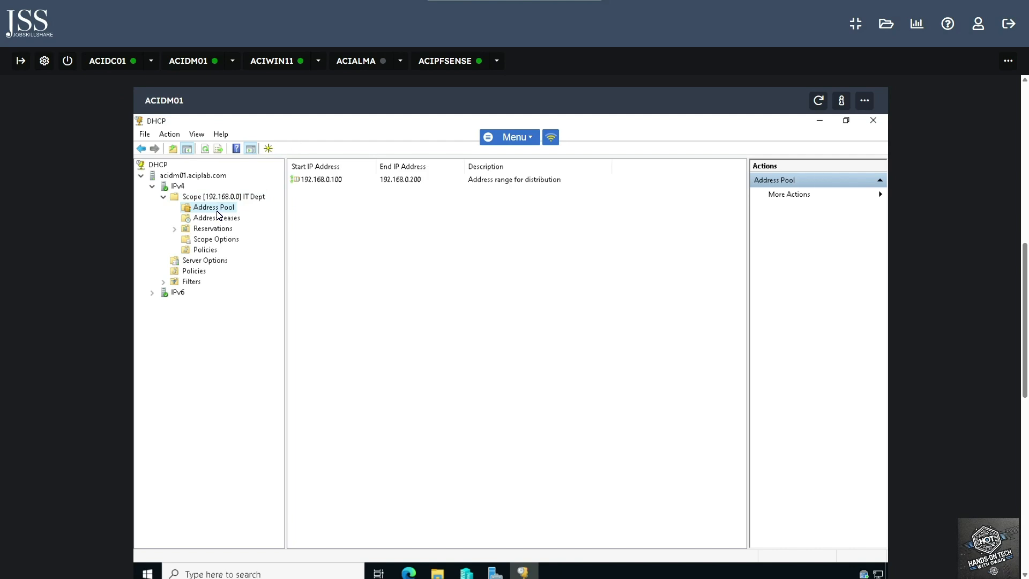
{"action": "right_click", "coordinate": [244, 197]}
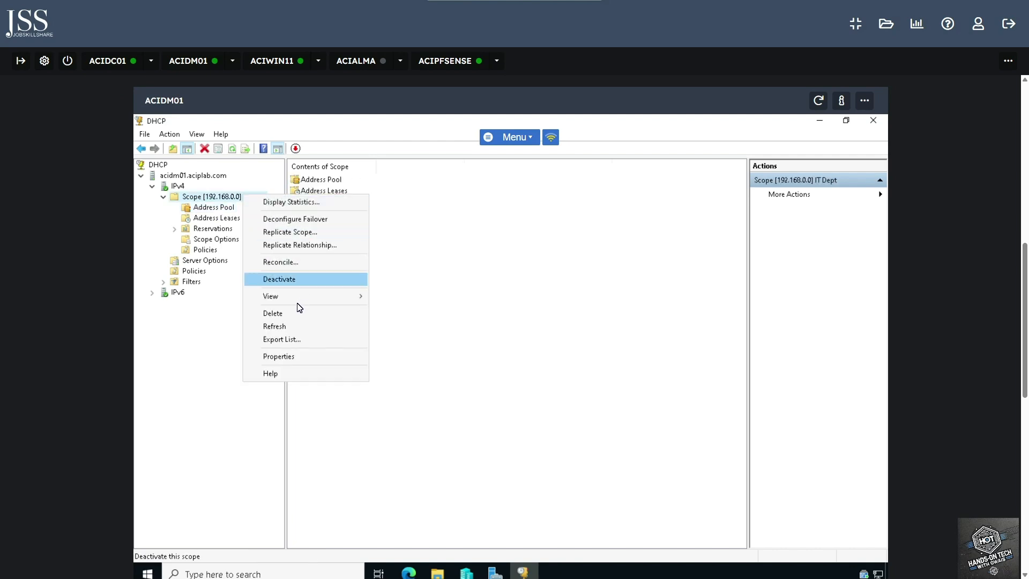
{"action": "left_click", "coordinate": [293, 357]}
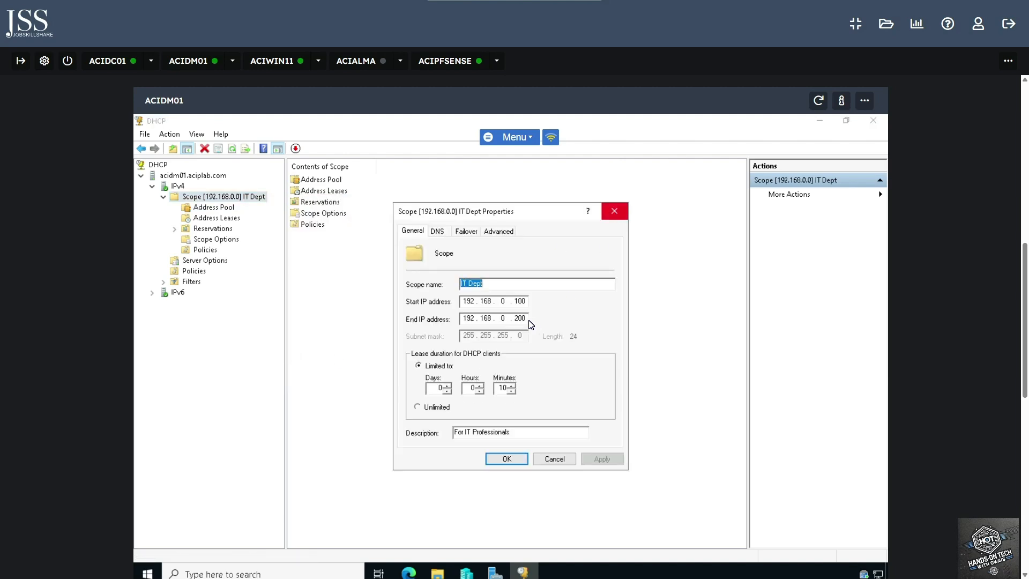
{"action": "left_click", "coordinate": [614, 212]}
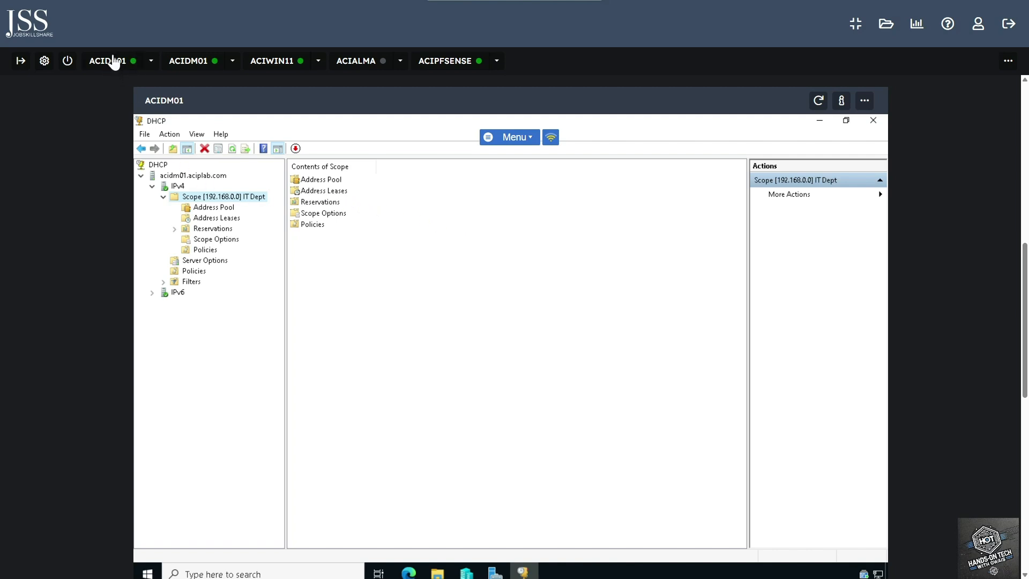
Switch to ACIWIN11, run ipconfig in an elevated Command Prompt and examine the IPv4 addresses of both Ethernet adapters
{"action": "left_click", "coordinate": [272, 60]}
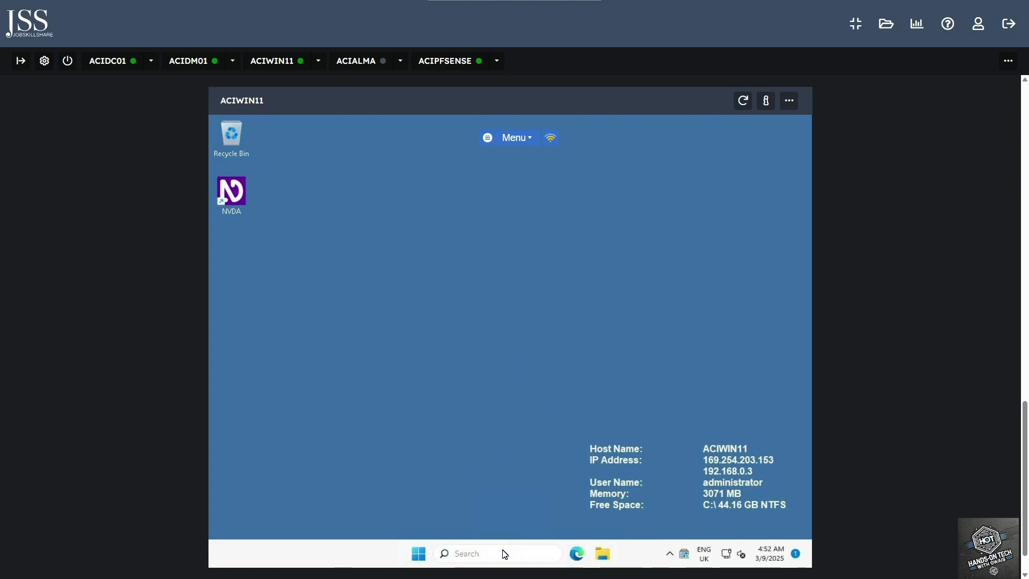
{"action": "left_click", "coordinate": [503, 552]}
{"action": "type", "text": "cmd"}
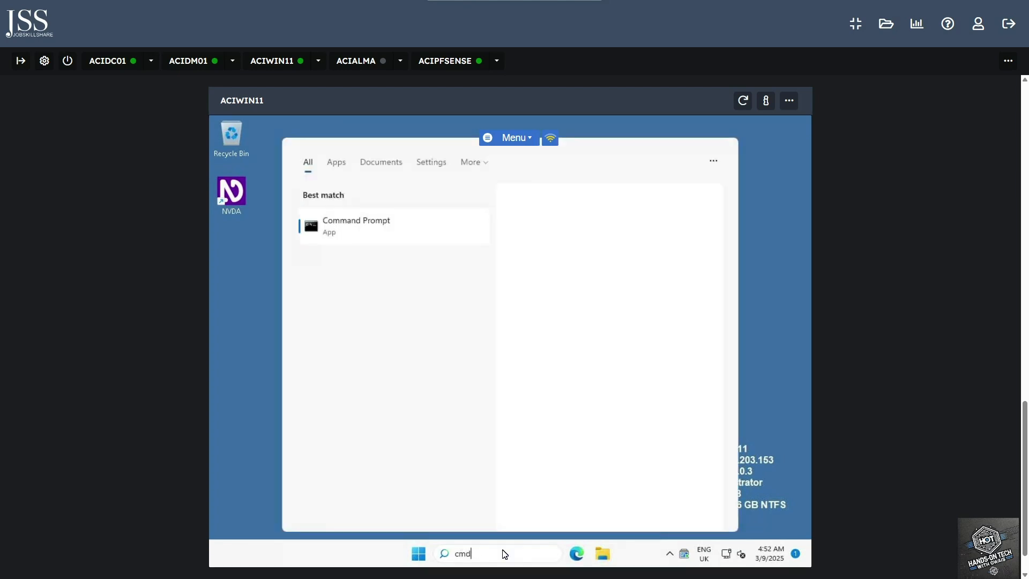
{"action": "key", "text": "ctrl+shift+Return"}
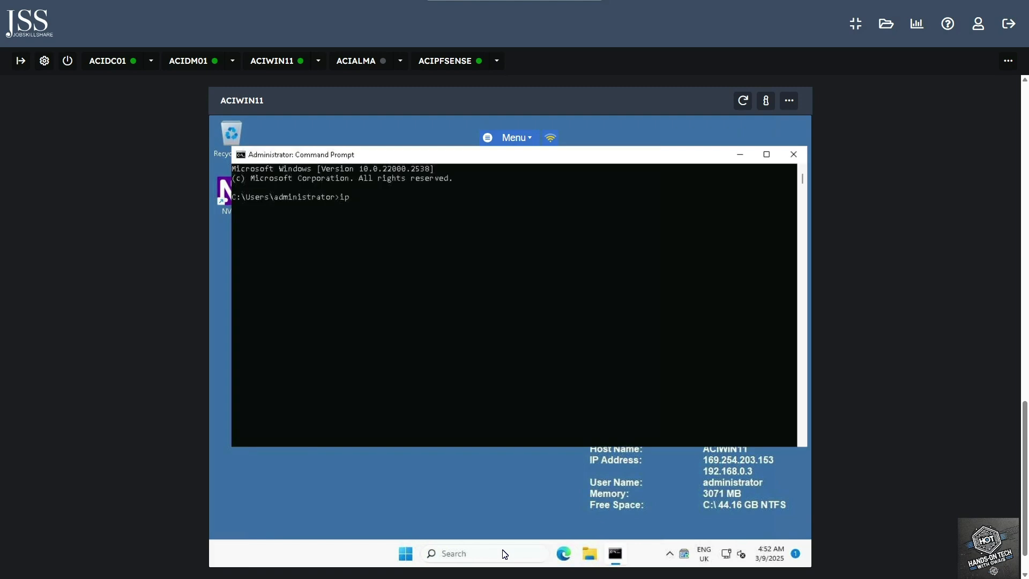
{"action": "key", "text": "Return"}
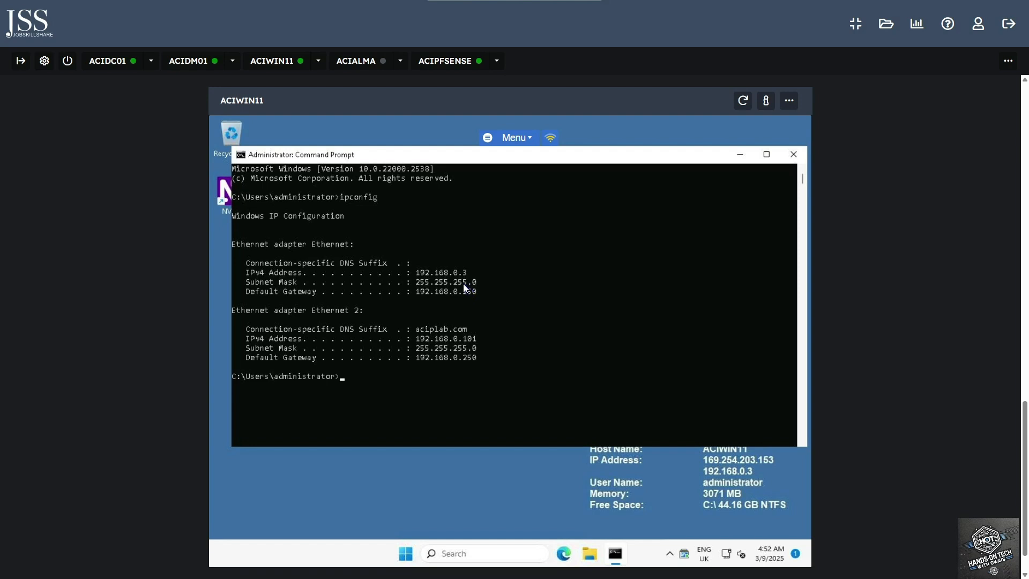
{"action": "left_click_drag", "start_coordinate": [470, 272], "coordinate": [420, 272]}
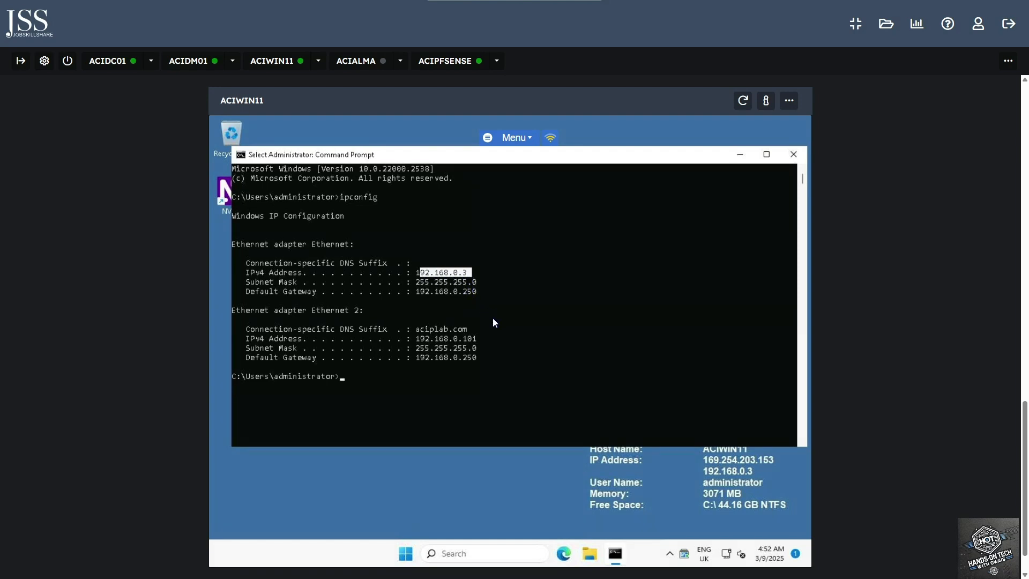
{"action": "left_click_drag", "start_coordinate": [480, 339], "coordinate": [407, 337]}
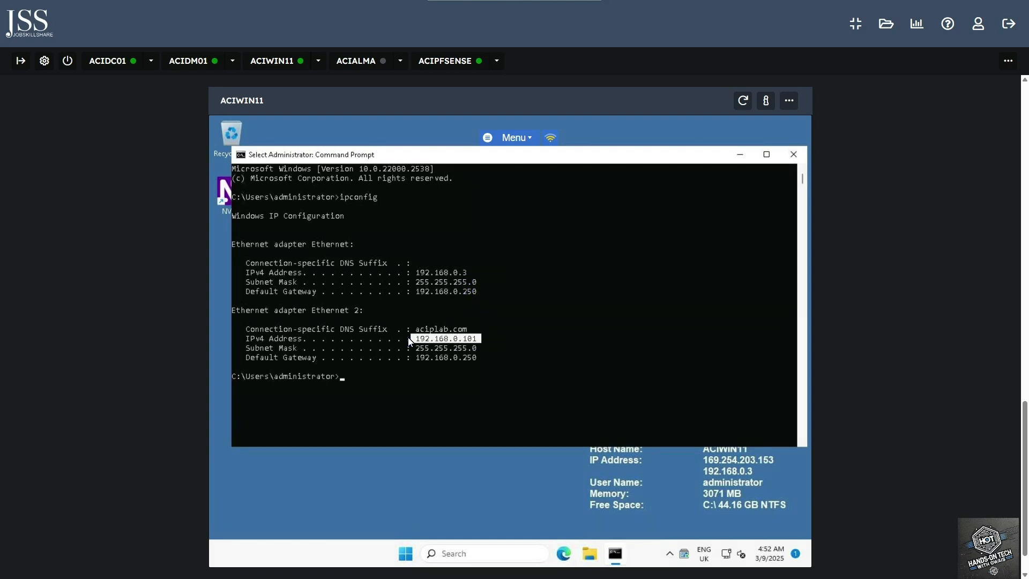
Open Network Connections on ACIWIN11 by running ncpa.cpl in the Command Prompt
{"action": "left_click", "coordinate": [404, 378]}
{"action": "type", "text": "ncpa.cpl"}
{"action": "key", "text": "Return"}
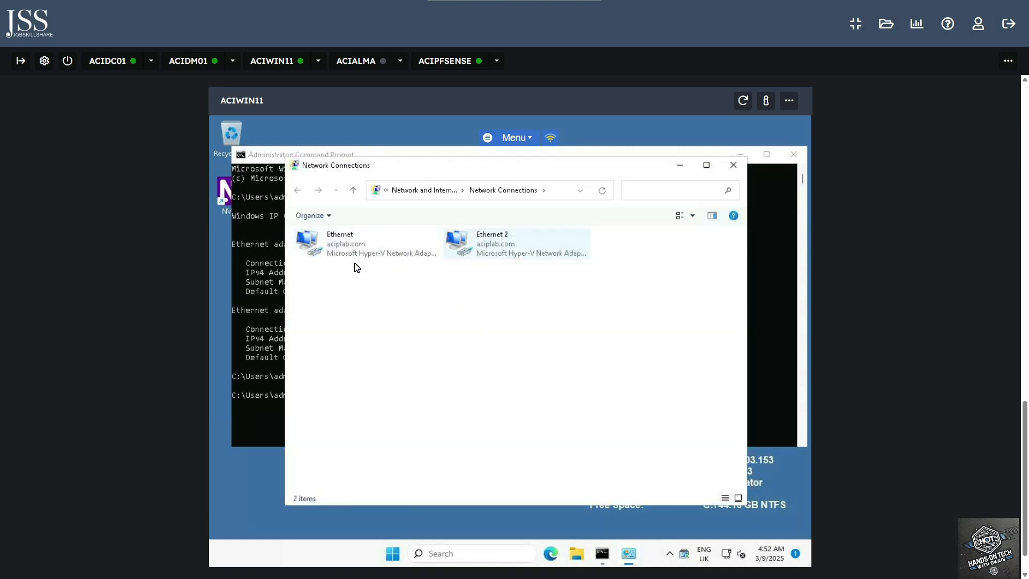
Set the Ethernet adapter's IPv4 properties to obtain the IP address and DNS server address automatically, and close its dialogs
{"action": "double_click", "coordinate": [385, 250]}
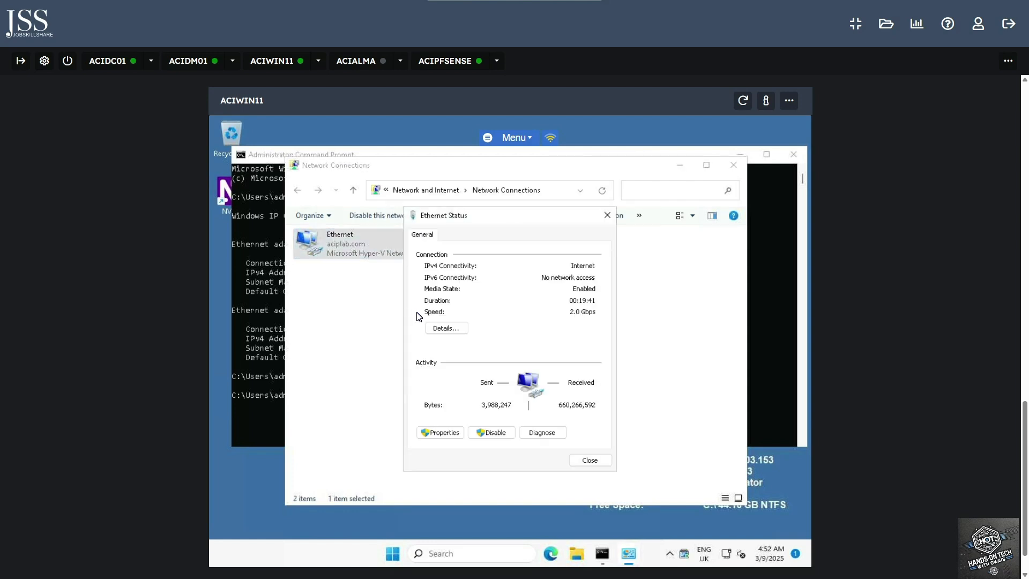
{"action": "left_click", "coordinate": [447, 432]}
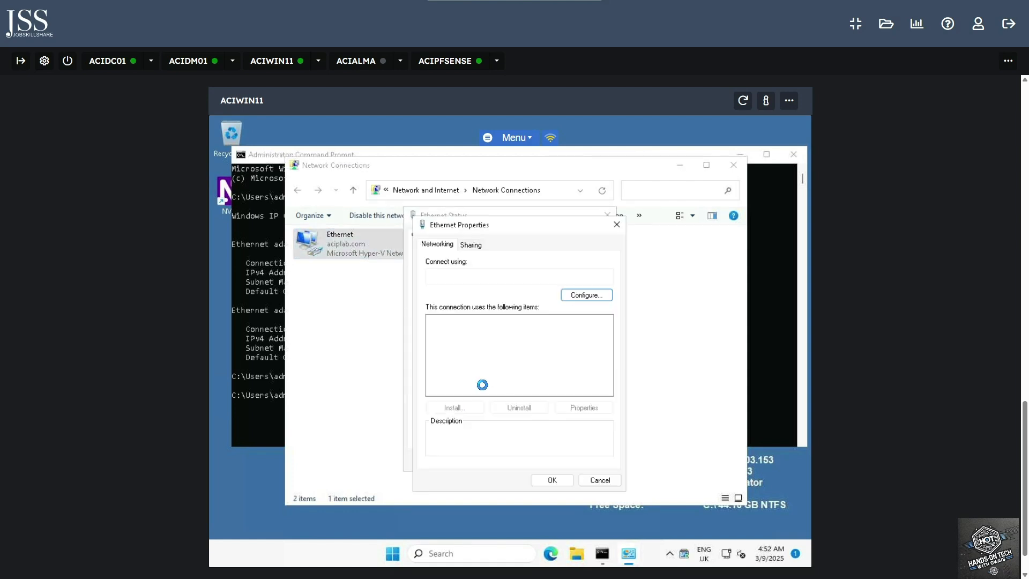
{"action": "double_click", "coordinate": [509, 361]}
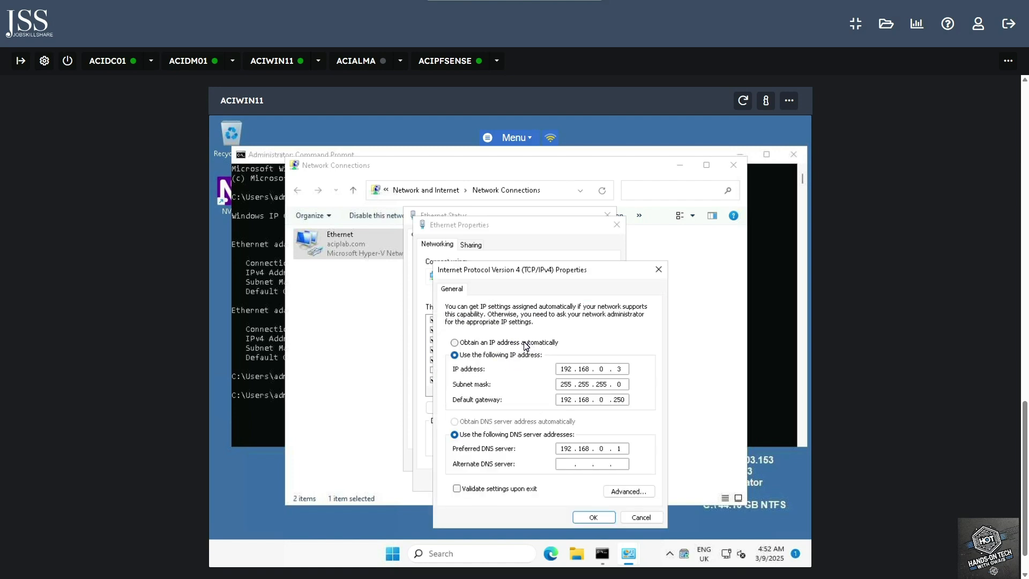
{"action": "left_click", "coordinate": [524, 345]}
{"action": "left_click", "coordinate": [496, 422]}
{"action": "left_click", "coordinate": [586, 520]}
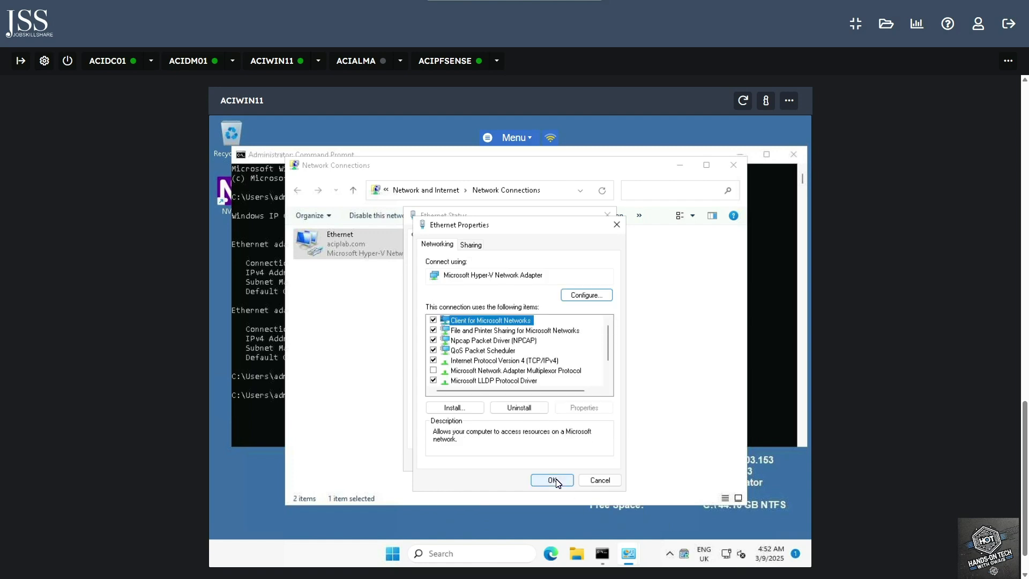
{"action": "left_click", "coordinate": [555, 481]}
{"action": "left_click", "coordinate": [588, 460]}
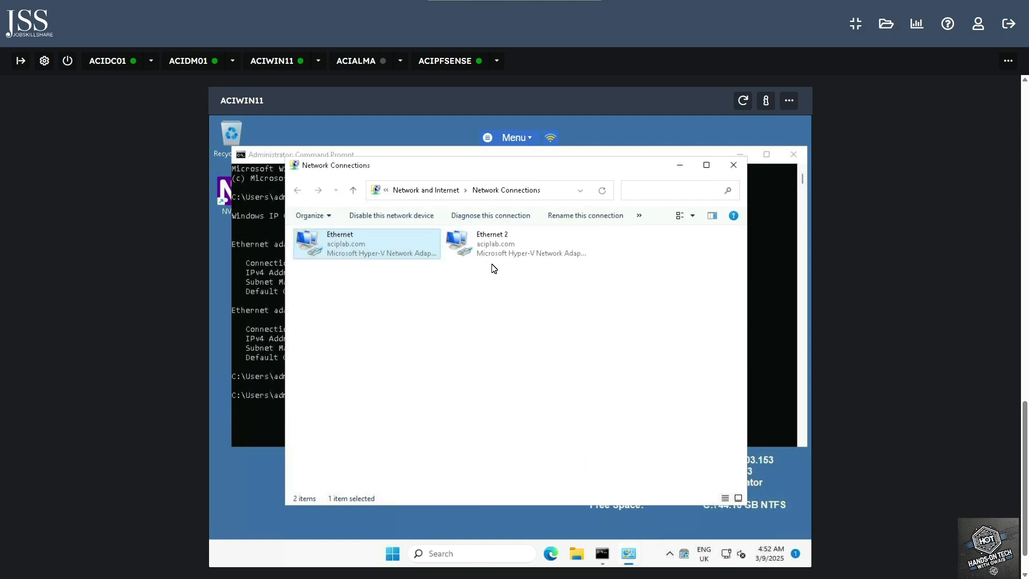
Check how the Ethernet 2 adapter's IPv4 properties obtain IP and DNS addresses, and close its dialogs
{"action": "double_click", "coordinate": [497, 252]}
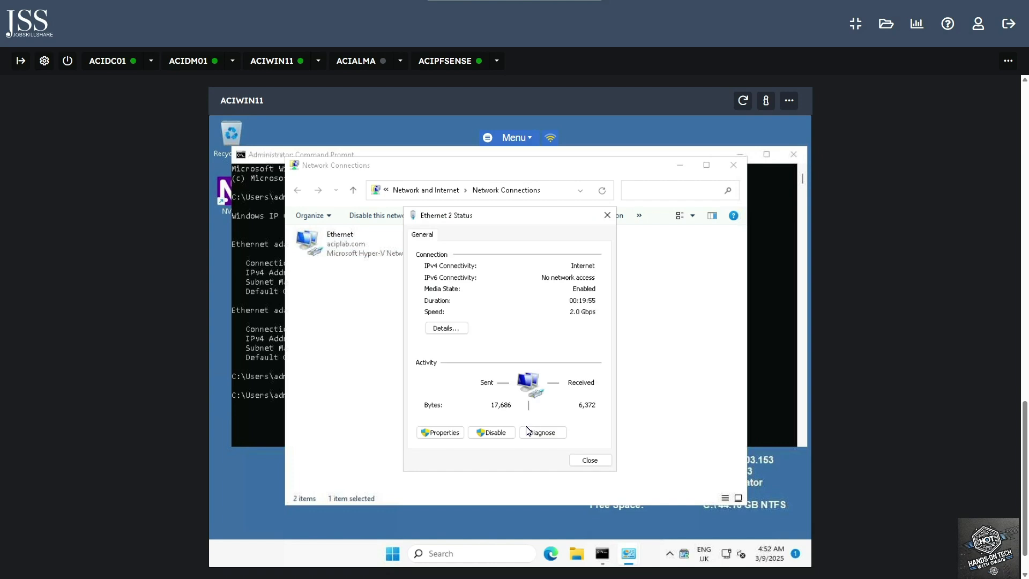
{"action": "left_click", "coordinate": [441, 433]}
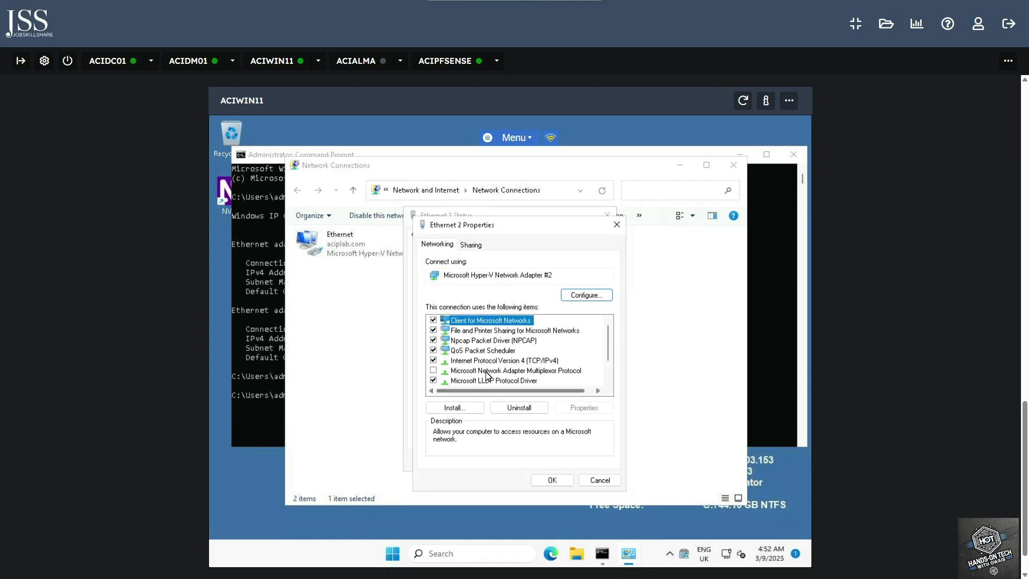
{"action": "left_click", "coordinate": [487, 362]}
{"action": "double_click", "coordinate": [487, 362]}
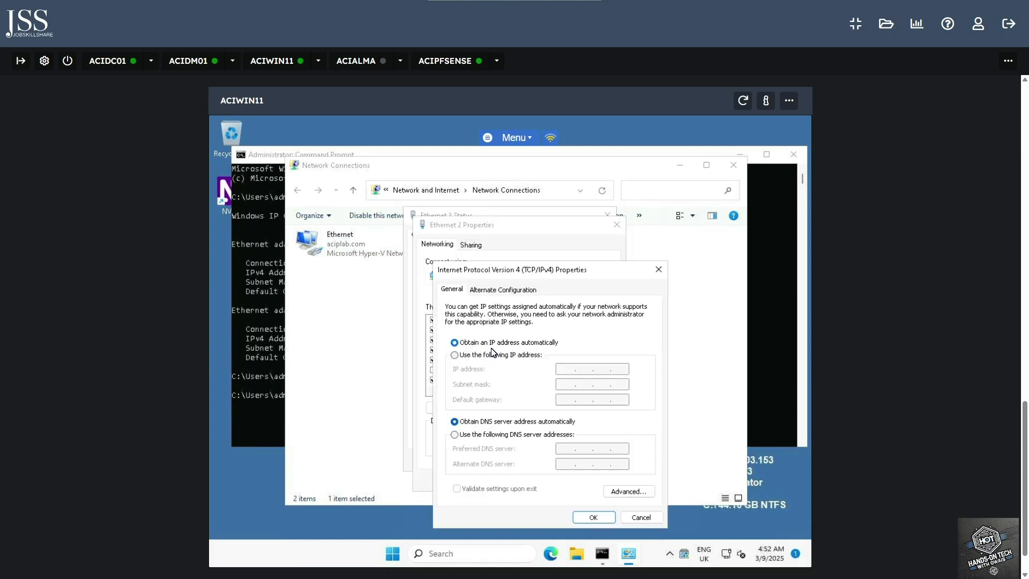
{"action": "left_click", "coordinate": [658, 270]}
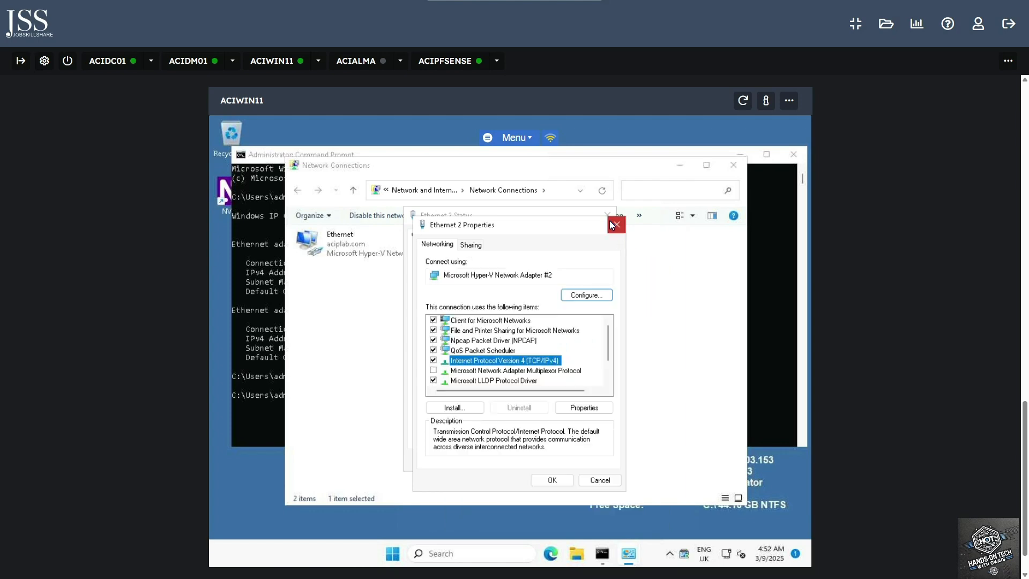
{"action": "left_click", "coordinate": [617, 224]}
{"action": "left_click", "coordinate": [616, 214]}
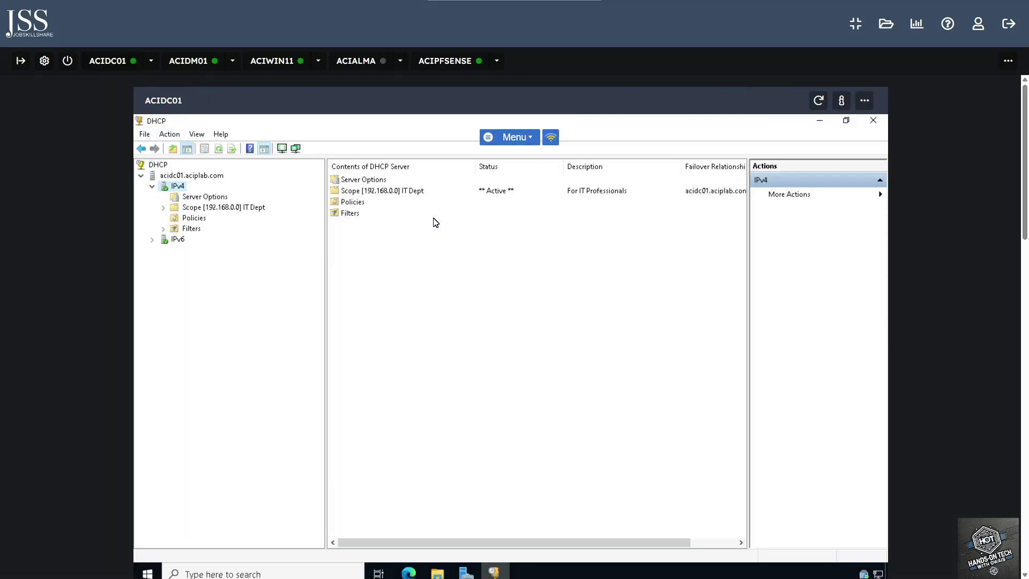
On ACIDC01, close the DHCP console and open the Services console from Server Manager
{"action": "left_click", "coordinate": [873, 121]}
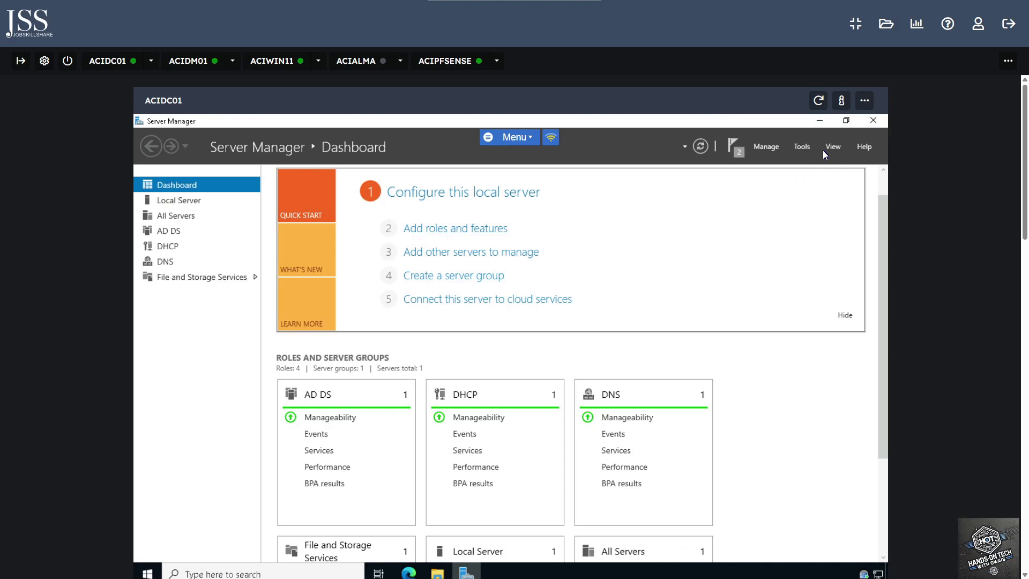
{"action": "left_click", "coordinate": [802, 146]}
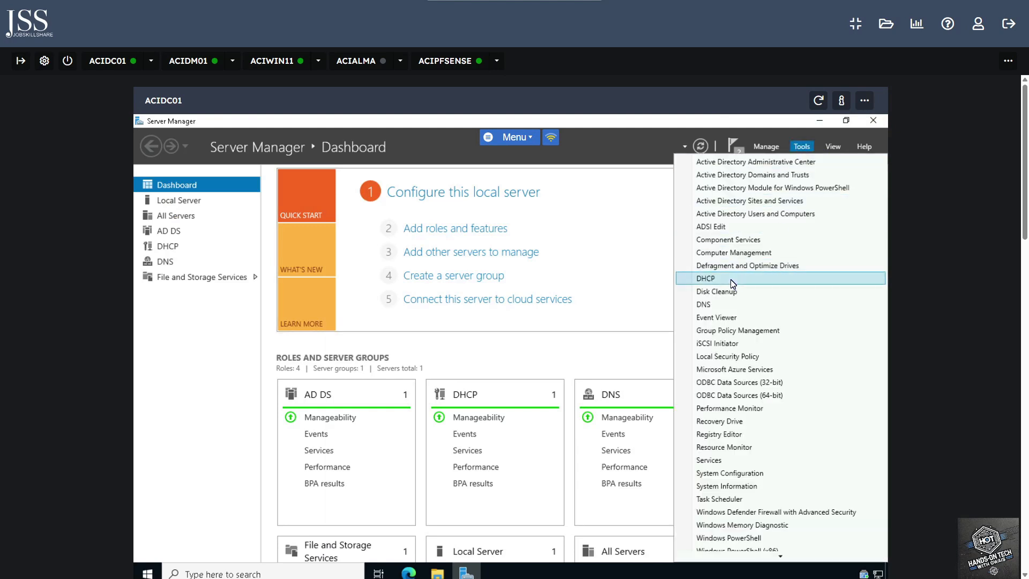
{"action": "left_click", "coordinate": [717, 462]}
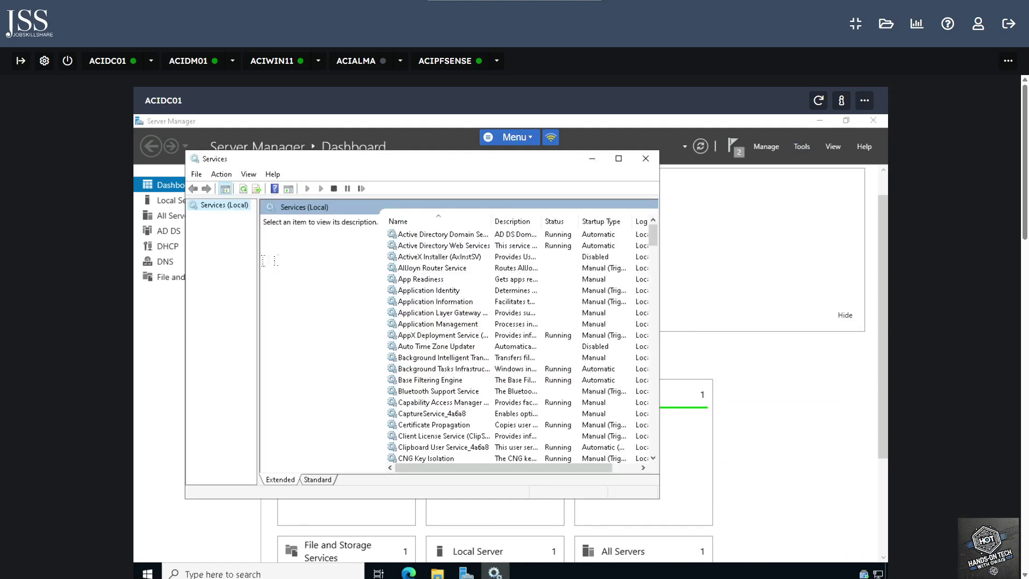
Stop the DHCP Server service on ACIDC01 and close the Services console
{"action": "left_click", "coordinate": [438, 334]}
{"action": "type", "text": "dh"}
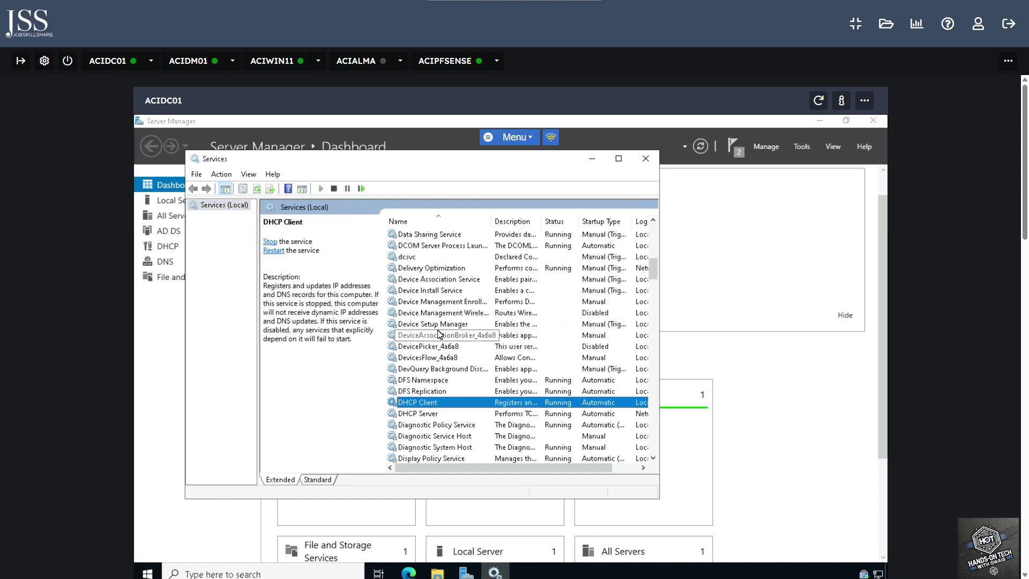
{"action": "left_click", "coordinate": [428, 414]}
{"action": "right_click", "coordinate": [428, 417]}
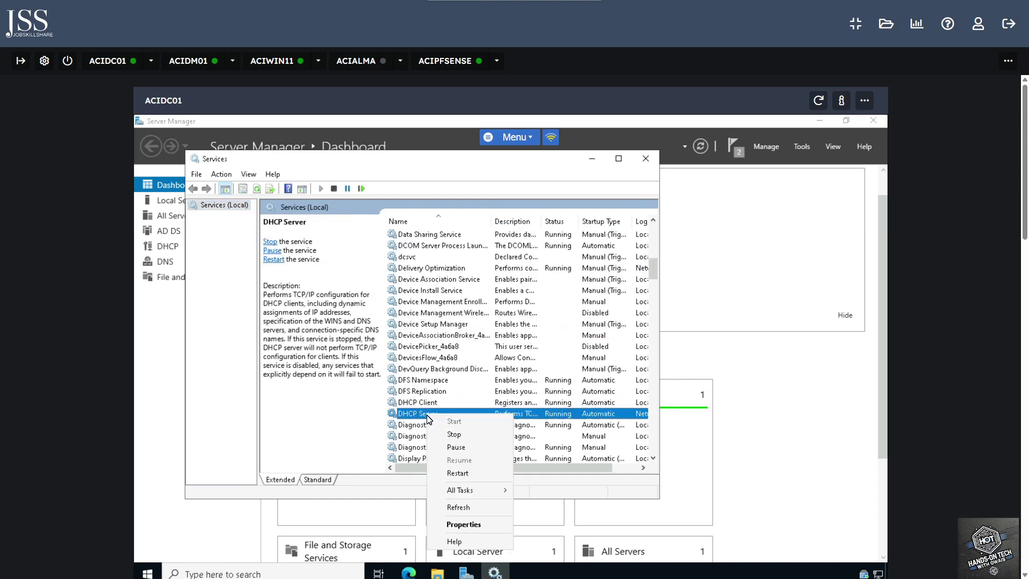
{"action": "left_click", "coordinate": [455, 434]}
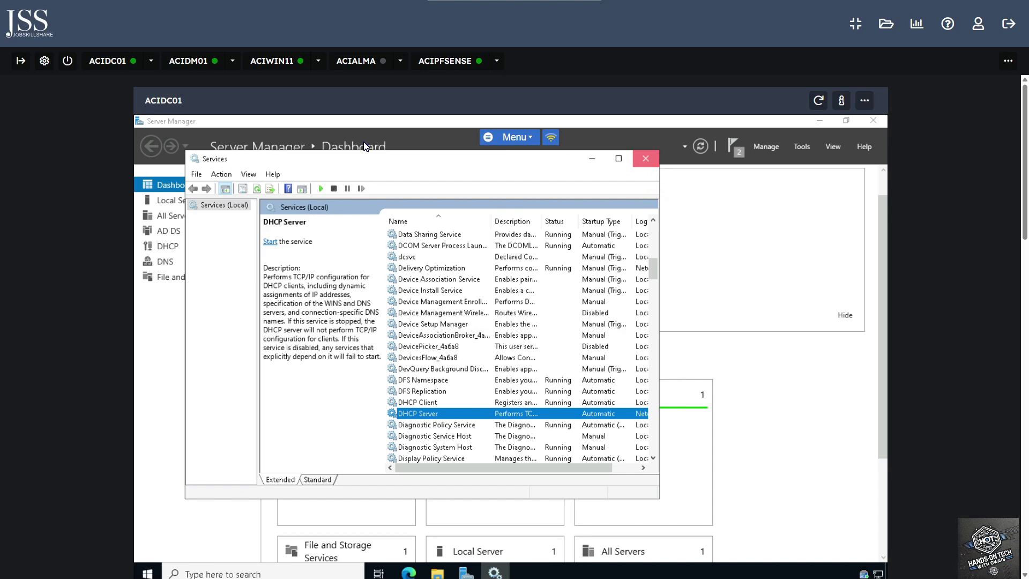
{"action": "left_click", "coordinate": [645, 160]}
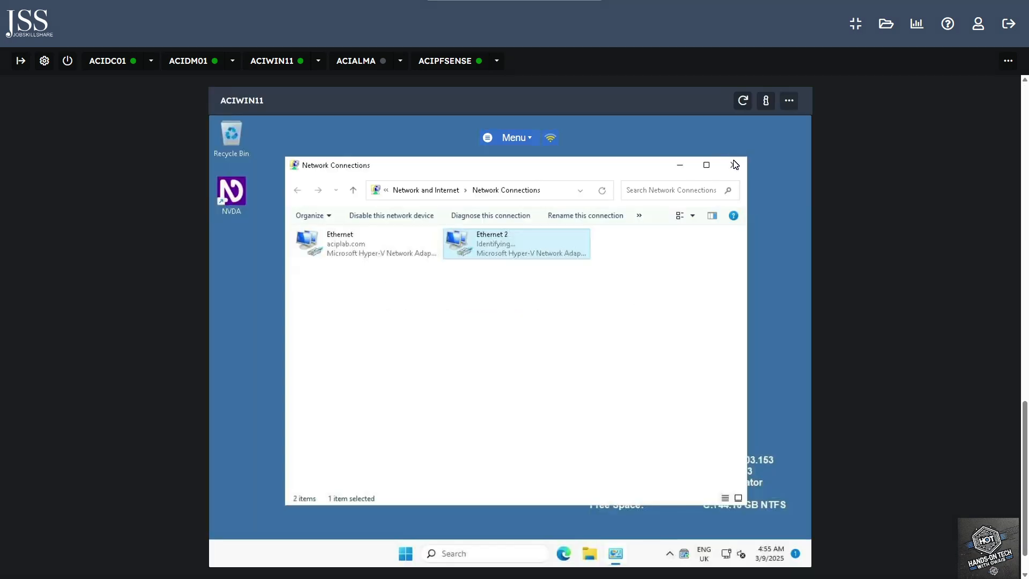
On ACIWIN11, close Network Connections and open a Command Prompt
{"action": "left_click", "coordinate": [735, 165]}
{"action": "left_click", "coordinate": [510, 548]}
{"action": "type", "text": "cmd"}
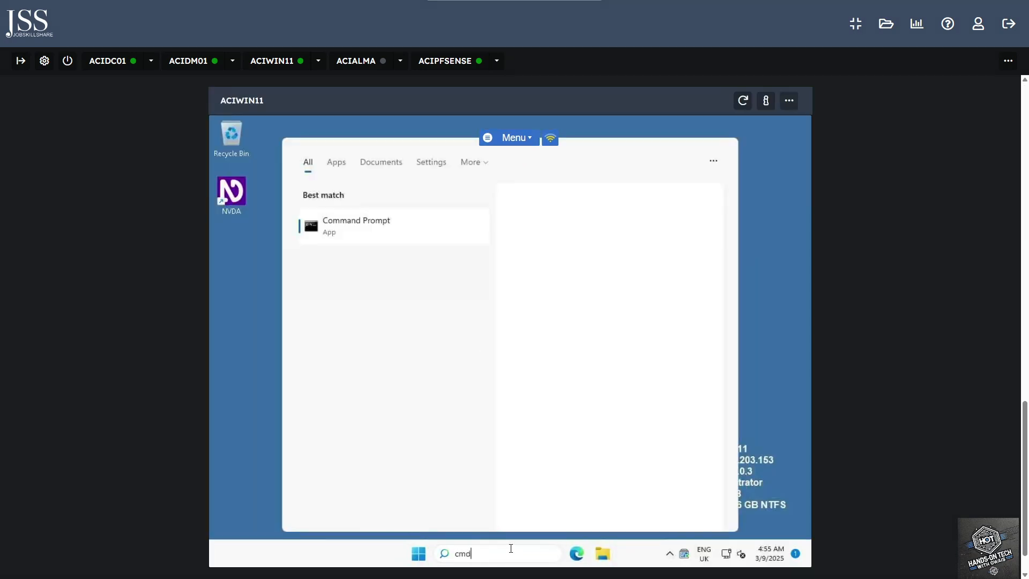
{"action": "key", "text": "Return"}
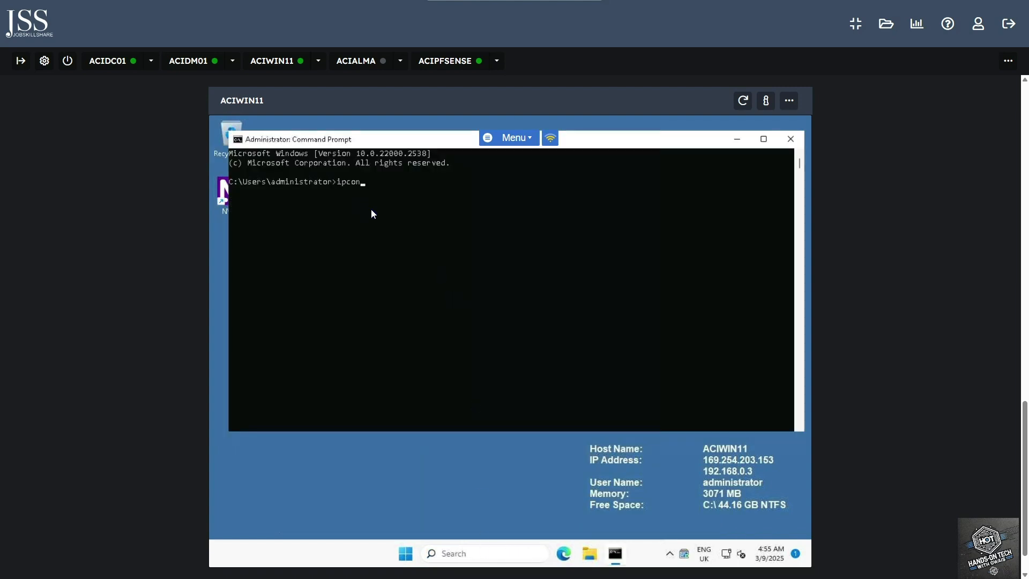
Run ipconfig and examine the IPv4 addresses assigned to the two Ethernet adapters
{"action": "key", "text": "Return"}
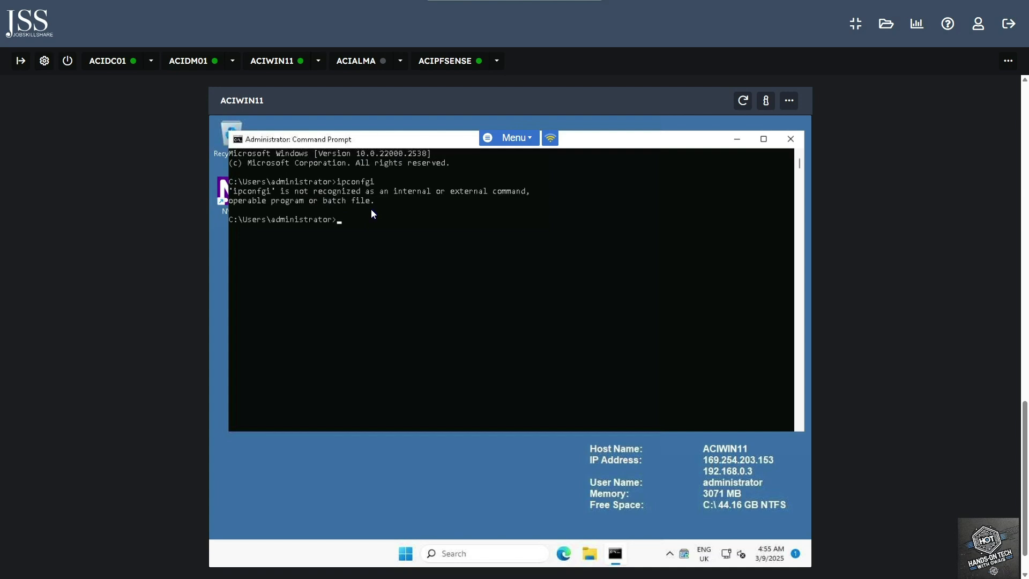
{"action": "type", "text": "ipconfig"}
{"action": "key", "text": "Return"}
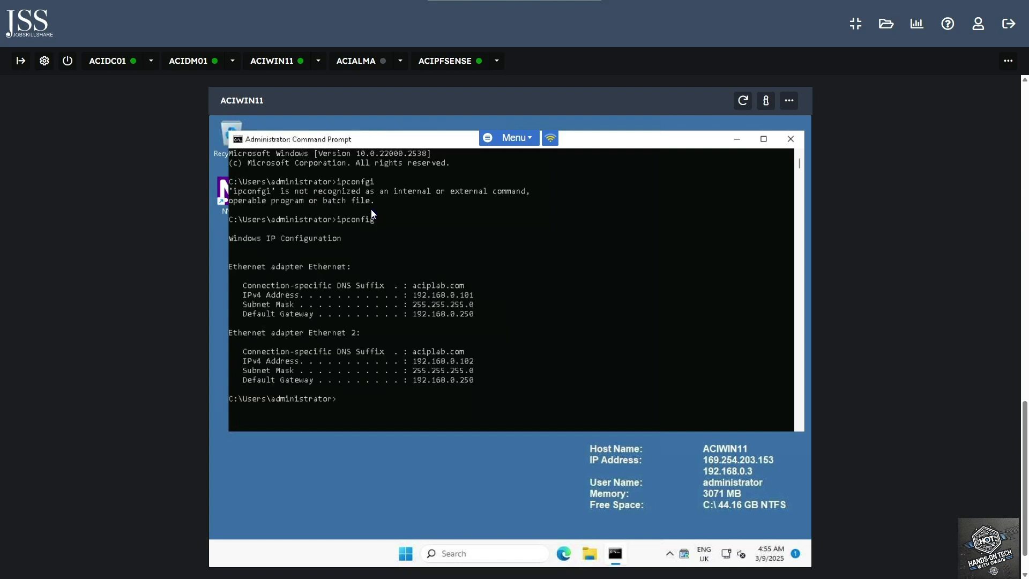
{"action": "left_click_drag", "start_coordinate": [477, 297], "coordinate": [414, 294]}
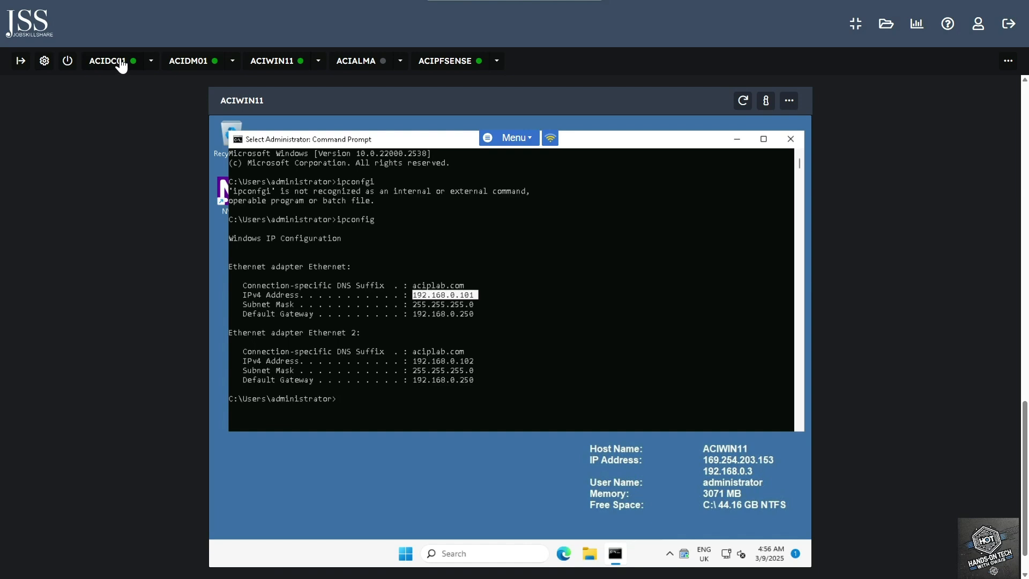
{"action": "left_click", "coordinate": [480, 343]}
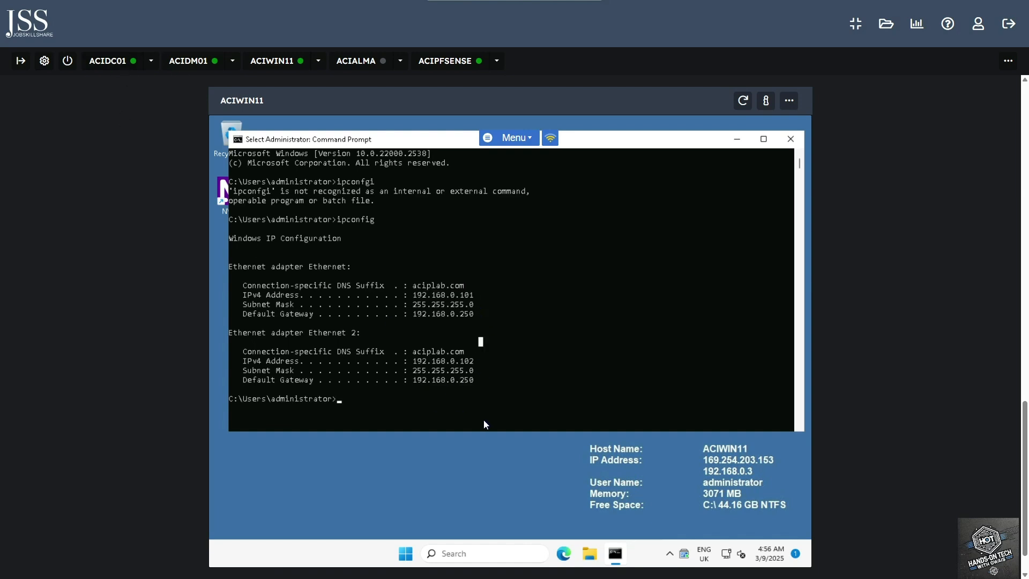
Release the client's current DHCP leases with ipconfig /release and request new ones with ipconfig /renew
{"action": "left_click", "coordinate": [502, 402]}
{"action": "type", "text": "ip"}
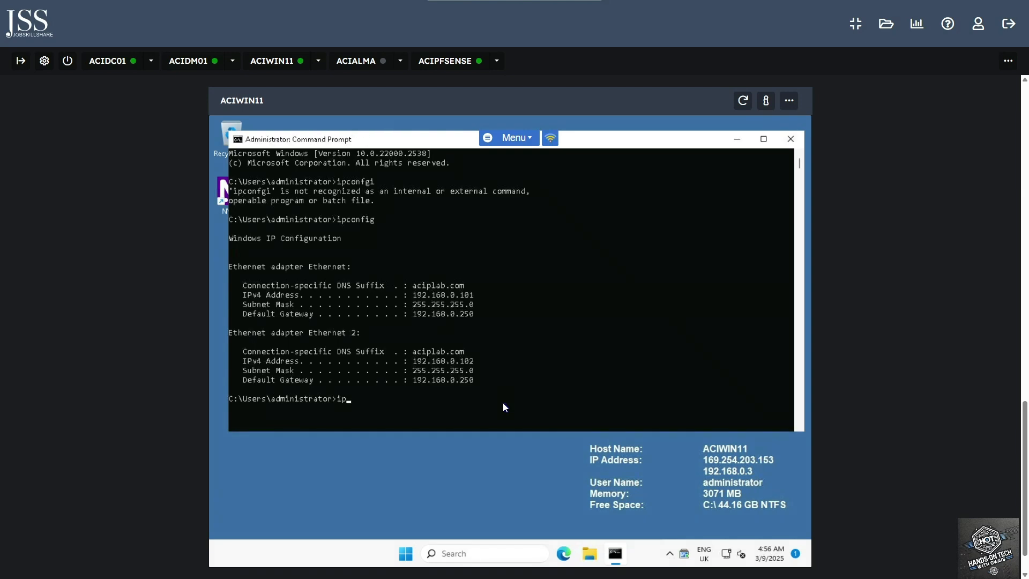
{"action": "type", "text": "config /release"}
{"action": "key", "text": "Return"}
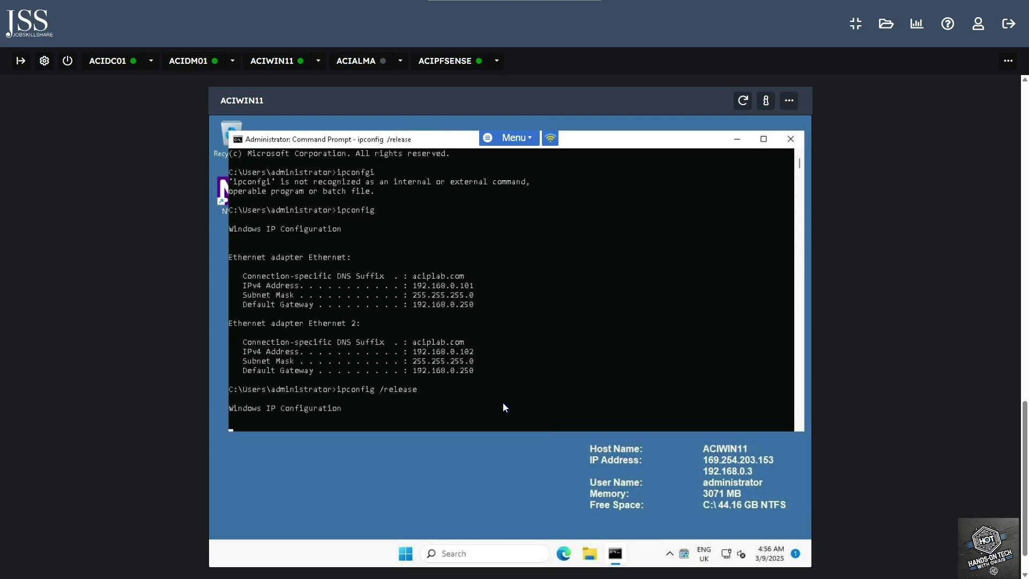
{"action": "type", "text": "ipconfig"}
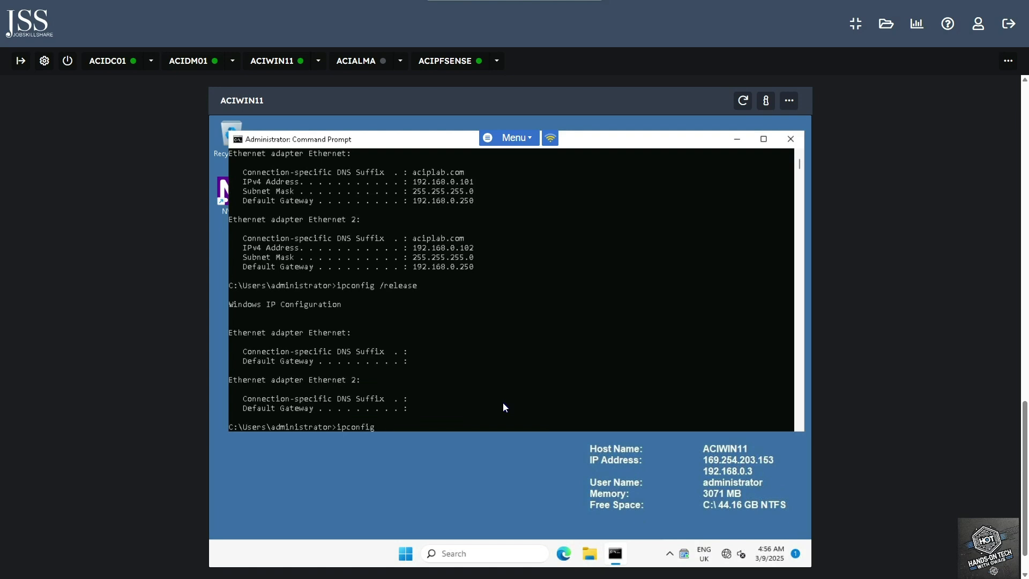
{"action": "type", "text": " /renew"}
{"action": "key", "text": "Return"}
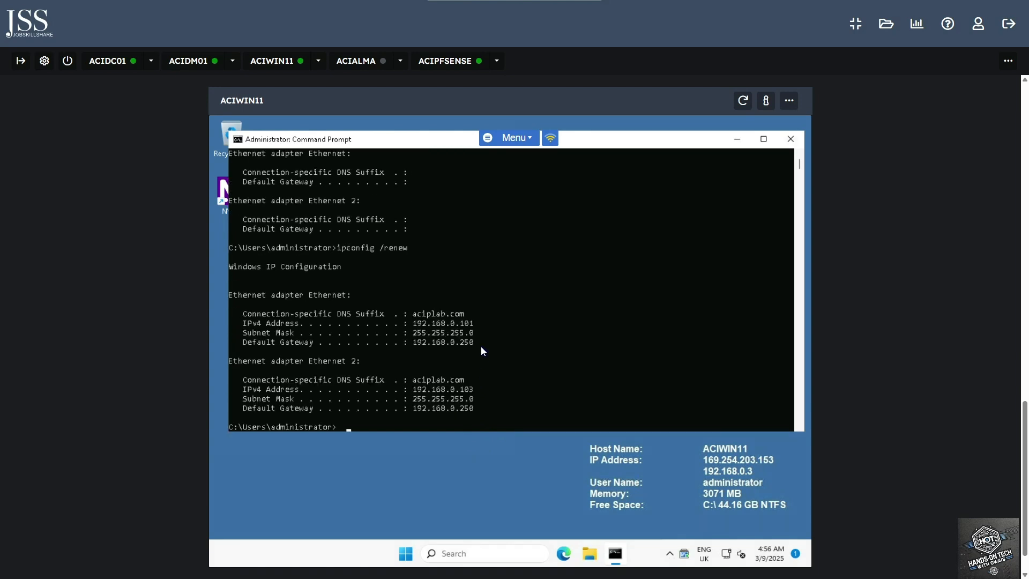
Compare both adapters' IPv4 addresses from before the release and after the renewal, and close the Command Prompt
{"action": "left_click_drag", "start_coordinate": [479, 323], "coordinate": [394, 323]}
{"action": "left_click_drag", "start_coordinate": [483, 390], "coordinate": [412, 390]}
{"action": "scroll", "coordinate": [427, 339], "scroll_direction": "up", "scroll_amount": 3}
{"action": "scroll", "coordinate": [428, 338], "scroll_direction": "up", "scroll_amount": 4}
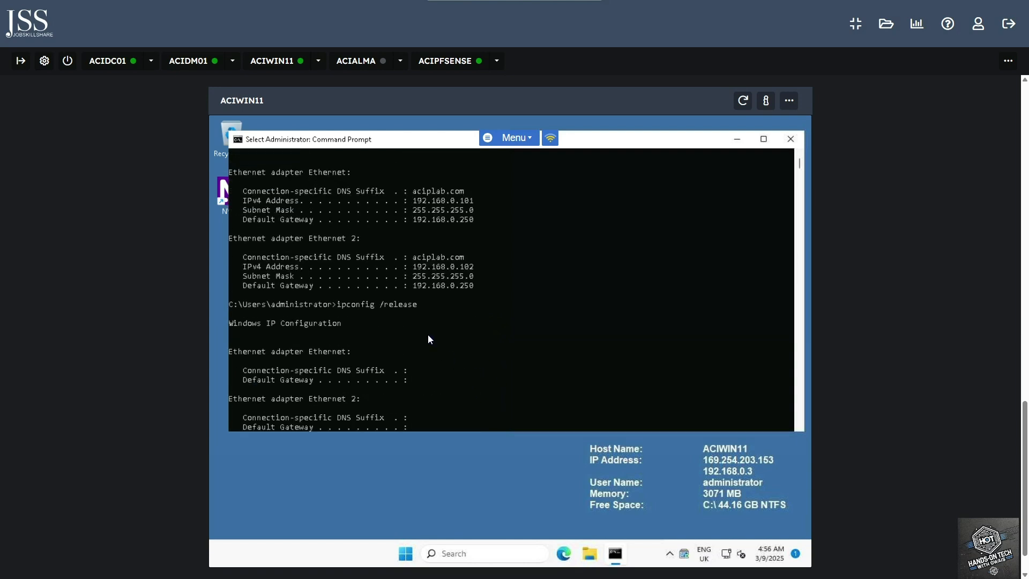
{"action": "left_click_drag", "start_coordinate": [437, 200], "coordinate": [483, 200]}
{"action": "left_click_drag", "start_coordinate": [477, 266], "coordinate": [446, 267]}
{"action": "scroll", "coordinate": [543, 335], "scroll_direction": "down", "scroll_amount": 9}
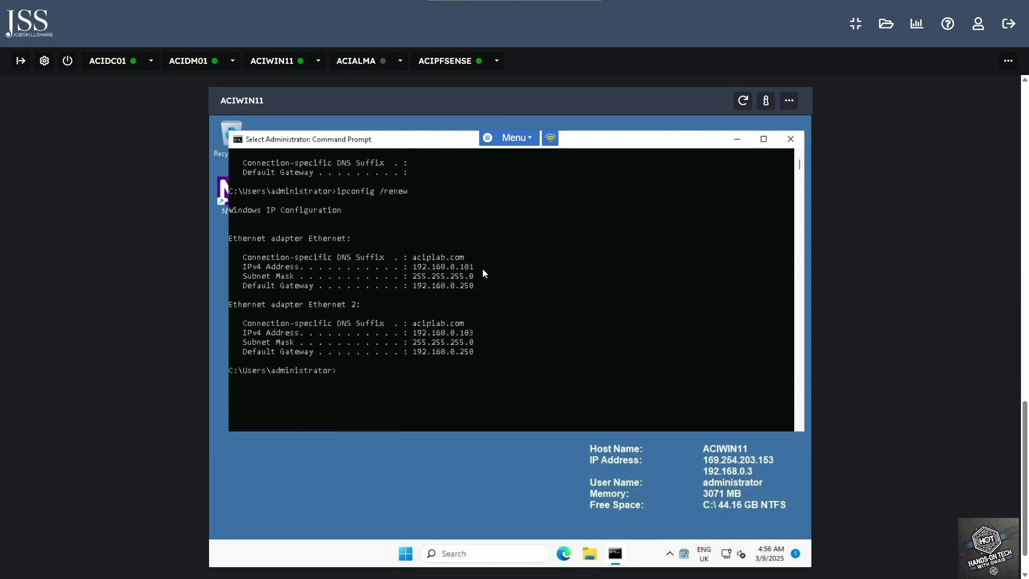
{"action": "left_click_drag", "start_coordinate": [427, 267], "coordinate": [483, 267]}
{"action": "left_click_drag", "start_coordinate": [421, 333], "coordinate": [481, 333]}
{"action": "left_click", "coordinate": [399, 373]}
{"action": "left_click", "coordinate": [791, 140]}
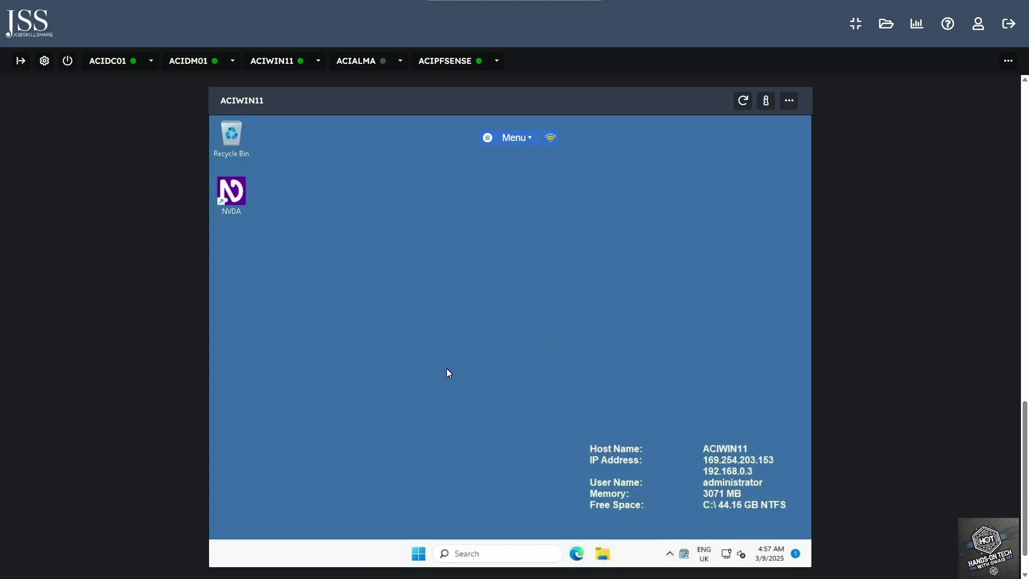